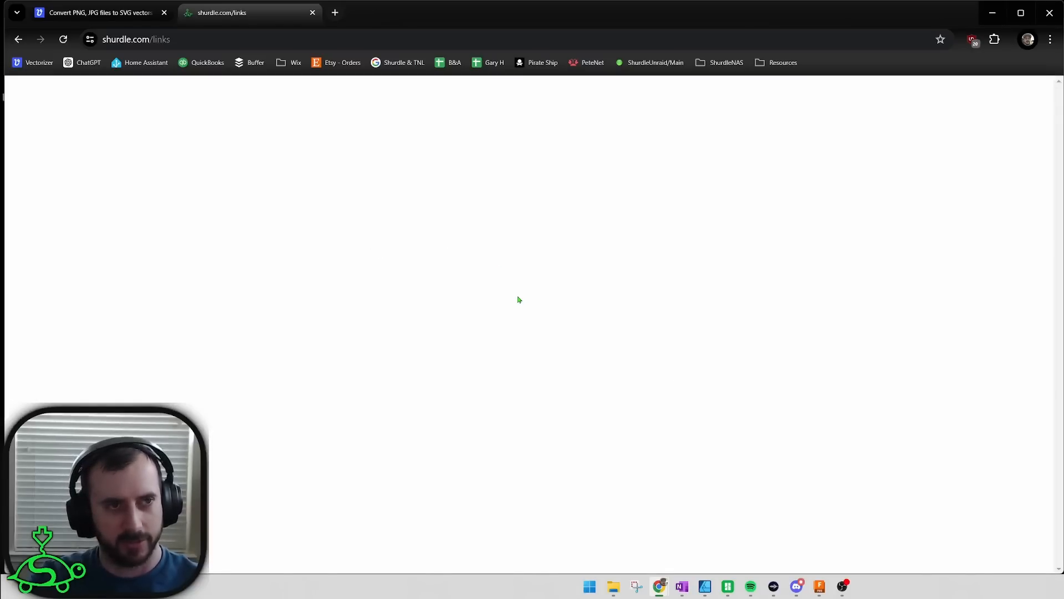
# Step: Find Vectorizer.ai on the shurdle.com links page, open it, and close the extra tabs to return to the original Vectorizer tab
pyautogui.scroll(-15, 486, 285)
pyautogui.scroll(-5, 488, 286)
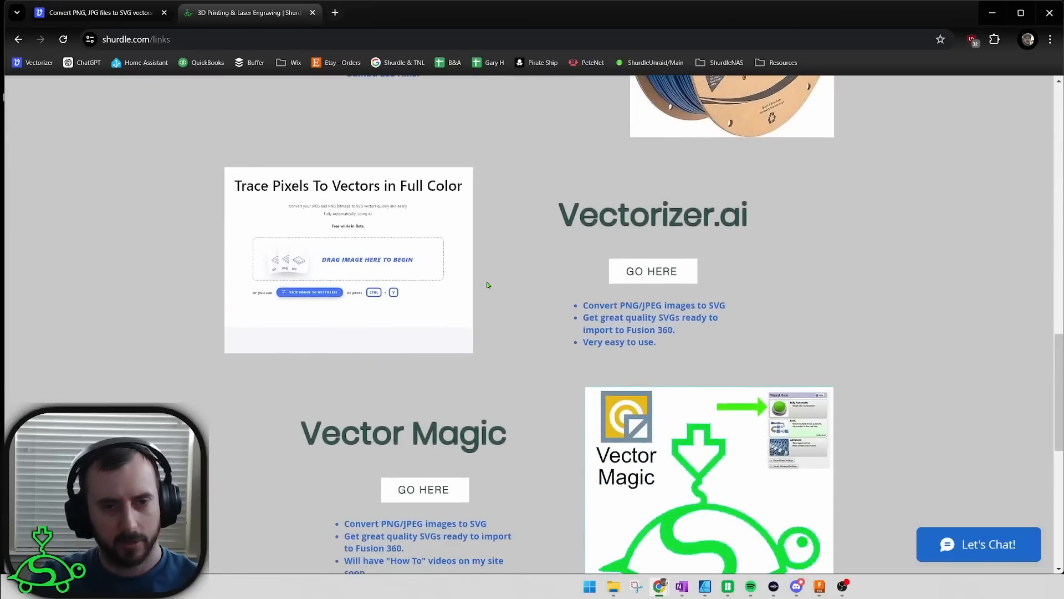
pyautogui.click(652, 272)
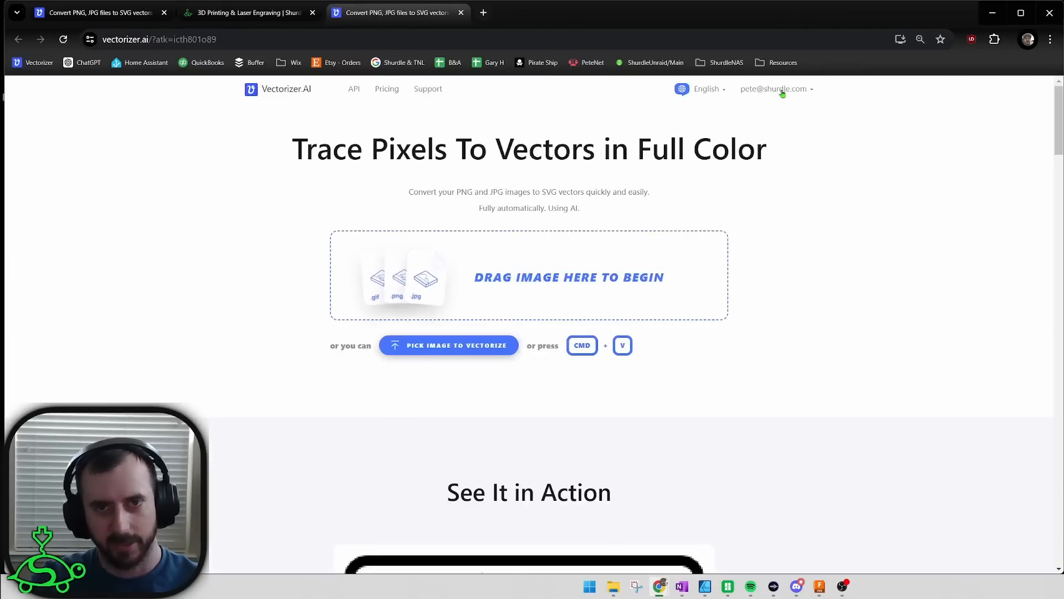
pyautogui.click(312, 12)
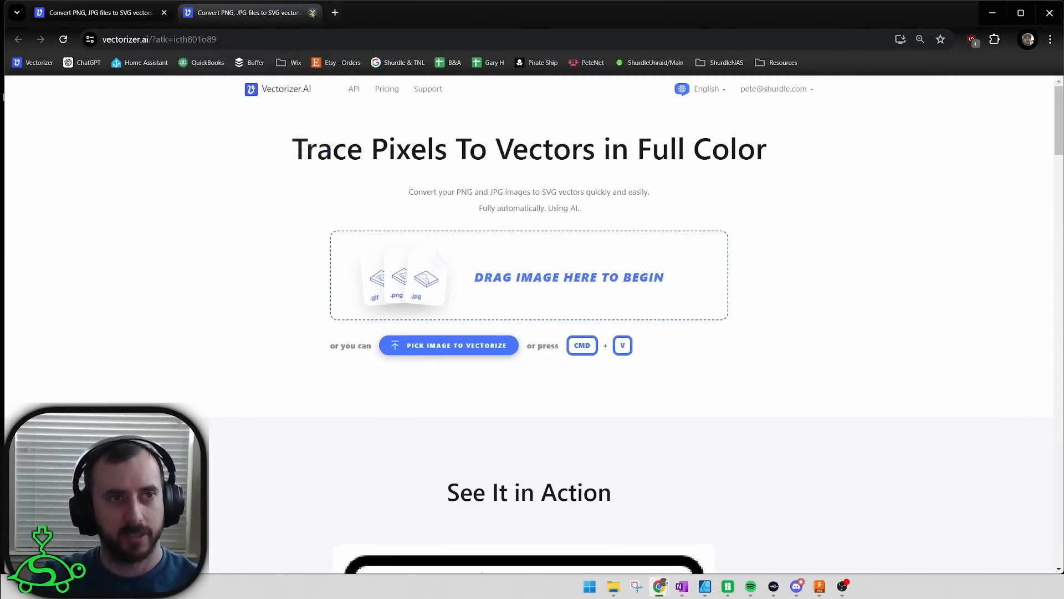
pyautogui.click(312, 13)
# Step: Vectorize Polymaker Horizontal Logo PNG.png in Vectorizer.AI and open the download options for the result
pyautogui.press('super+e')
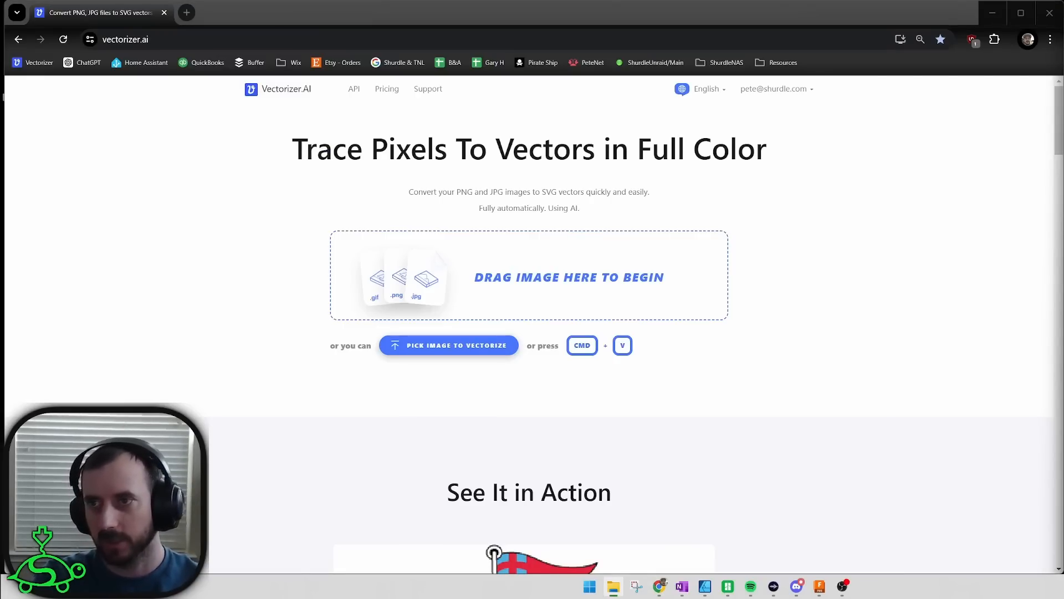
pyautogui.moveTo(1063, 211); pyautogui.dragTo(505, 199)
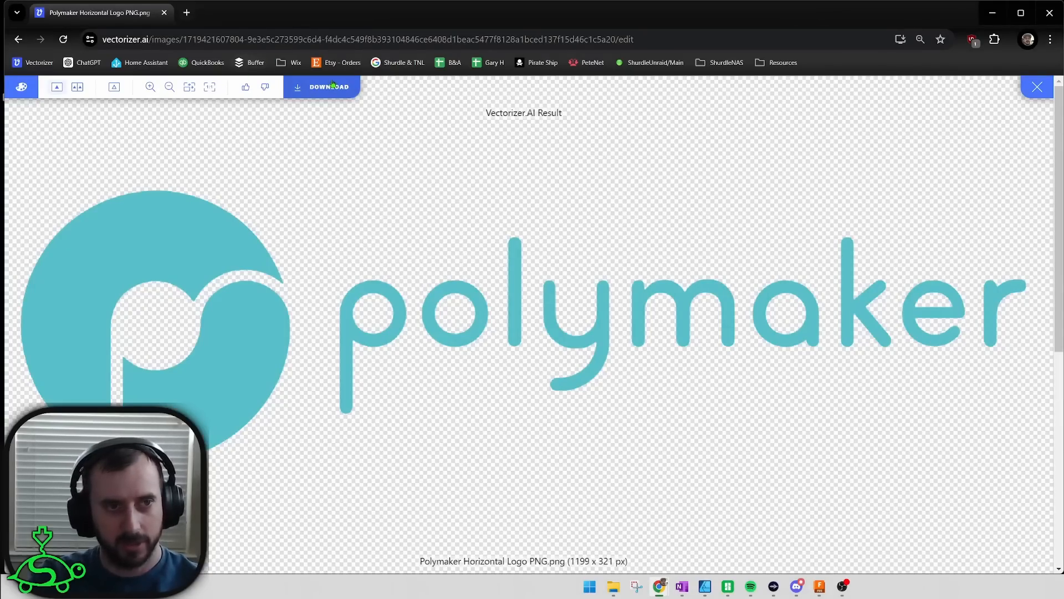
pyautogui.click(306, 88)
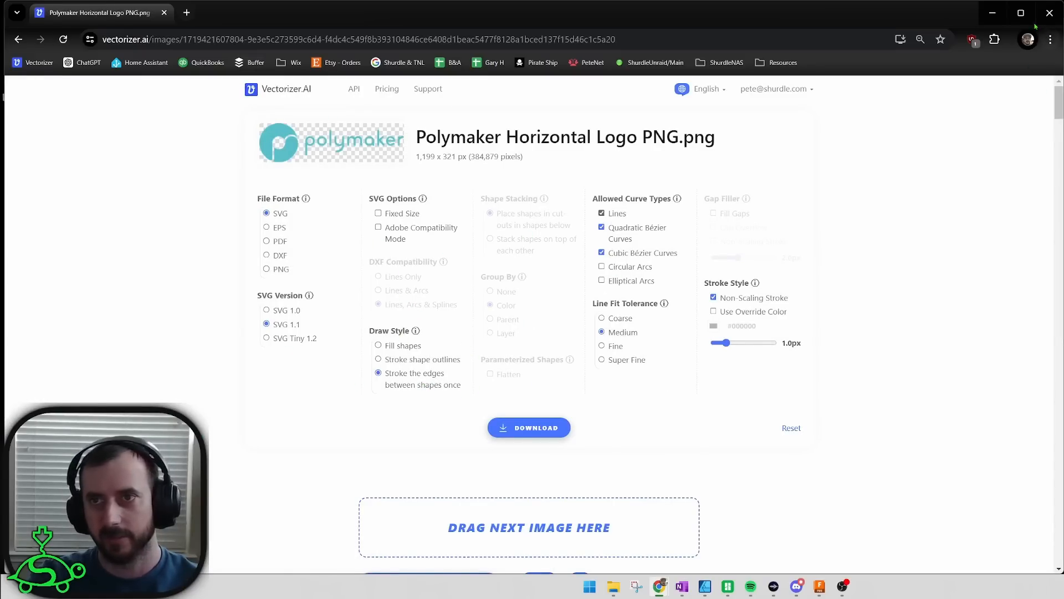
# Step: Minimize the browser, slicer and Fusion windows and switch to Affinity Designer
pyautogui.click(992, 12)
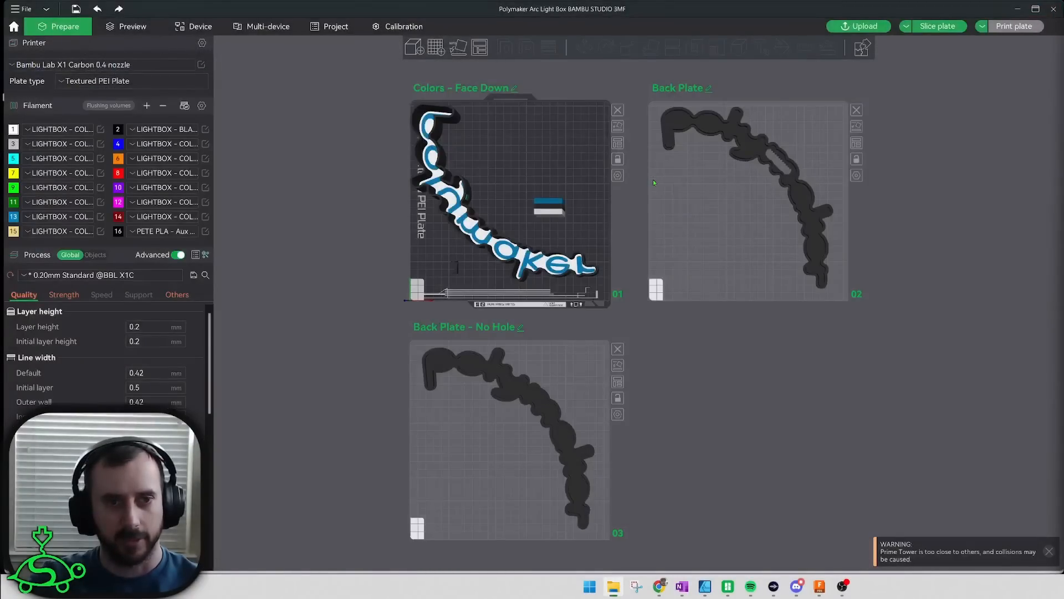
pyautogui.click(1017, 10)
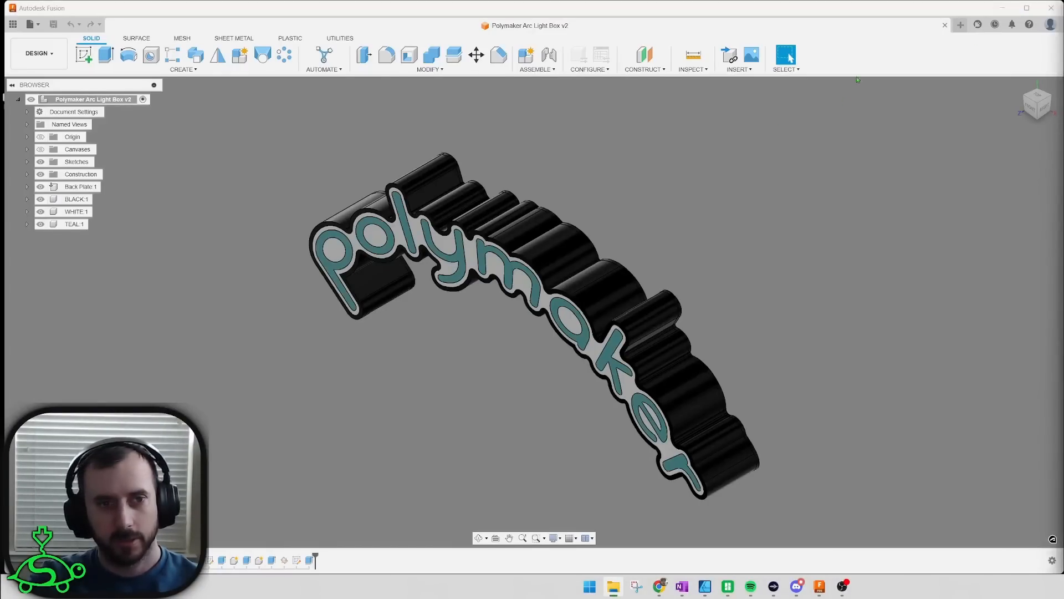
pyautogui.click(1005, 8)
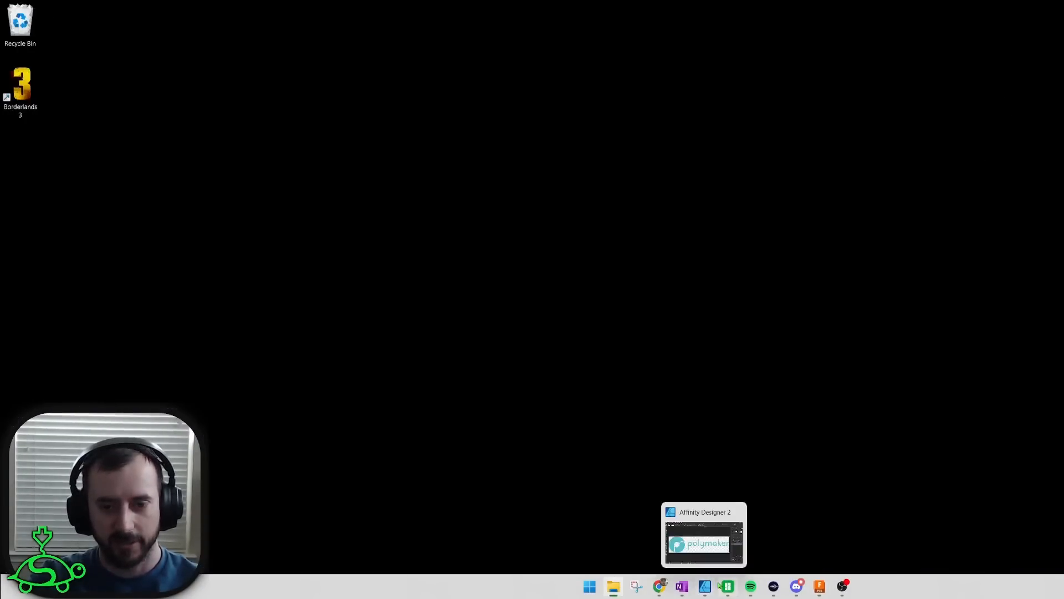
pyautogui.click(705, 586)
# Step: Copy the nine "polymaker" letters without the round emblem into the untitled document and scale them to about 183 mm wide on the page
pyautogui.moveTo(609, 158); pyautogui.dragTo(529, 144, button='middle')
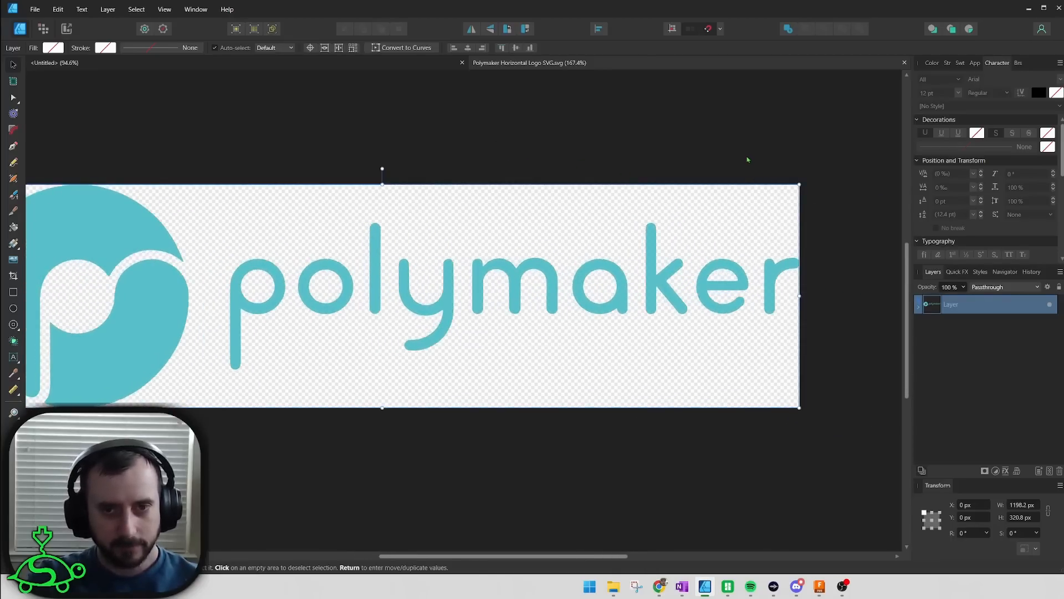
pyautogui.doubleClick(552, 289)
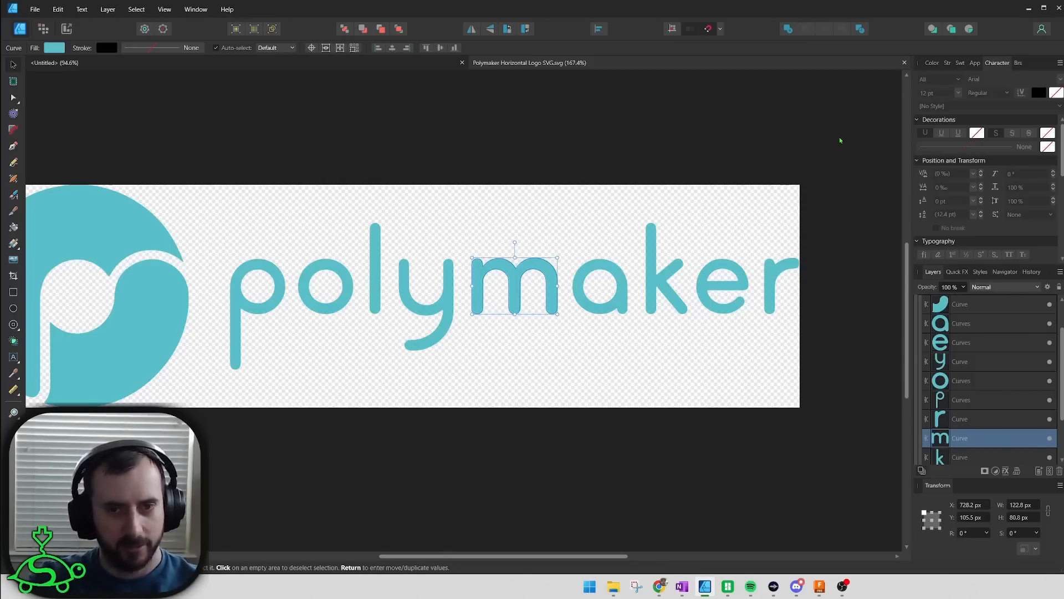
pyautogui.moveTo(840, 138); pyautogui.dragTo(212, 445)
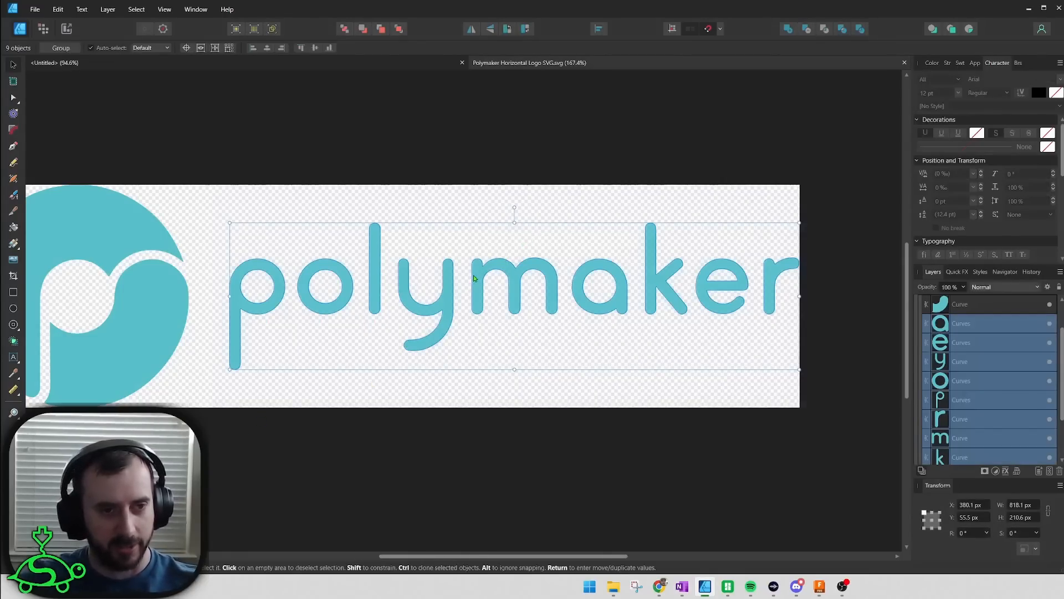
pyautogui.keyDown('shift'); pyautogui.hscroll(-2, 542, 277); pyautogui.keyUp('shift')
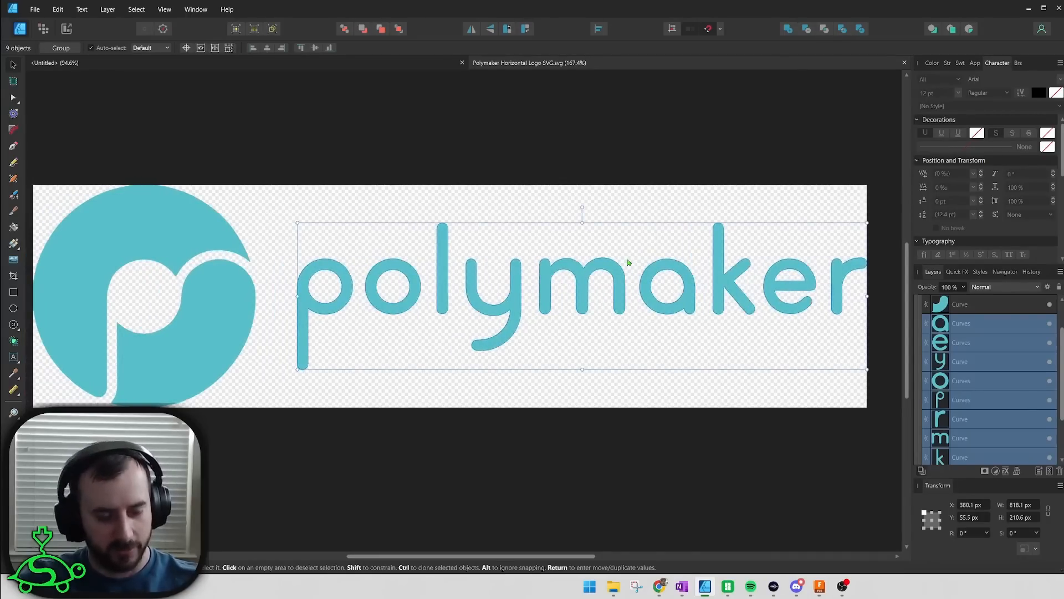
pyautogui.click(361, 72)
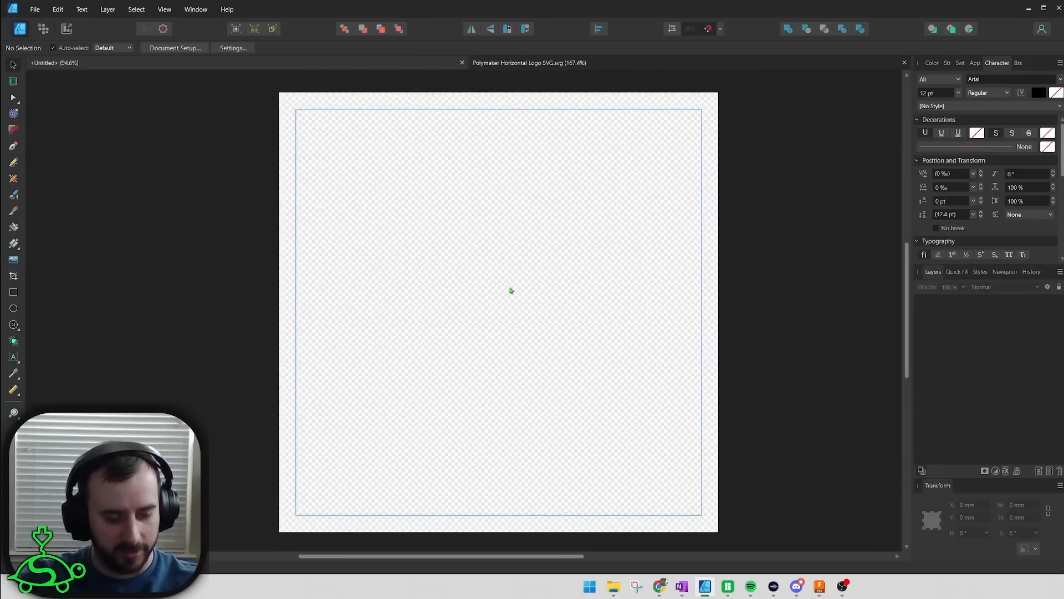
pyautogui.hotkey('ctrl', 'v')
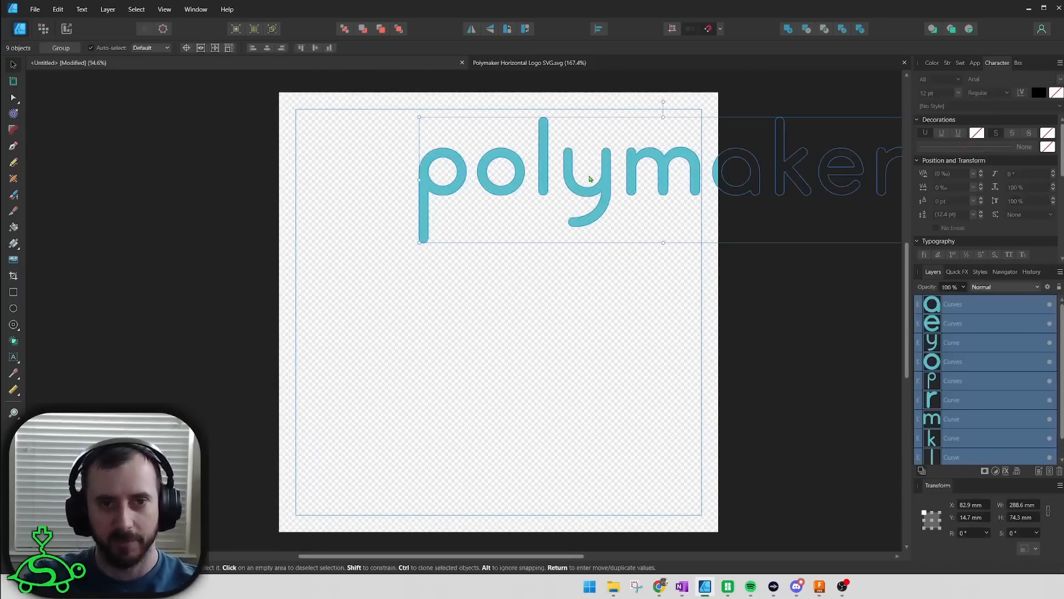
pyautogui.moveTo(603, 183); pyautogui.dragTo(496, 314)
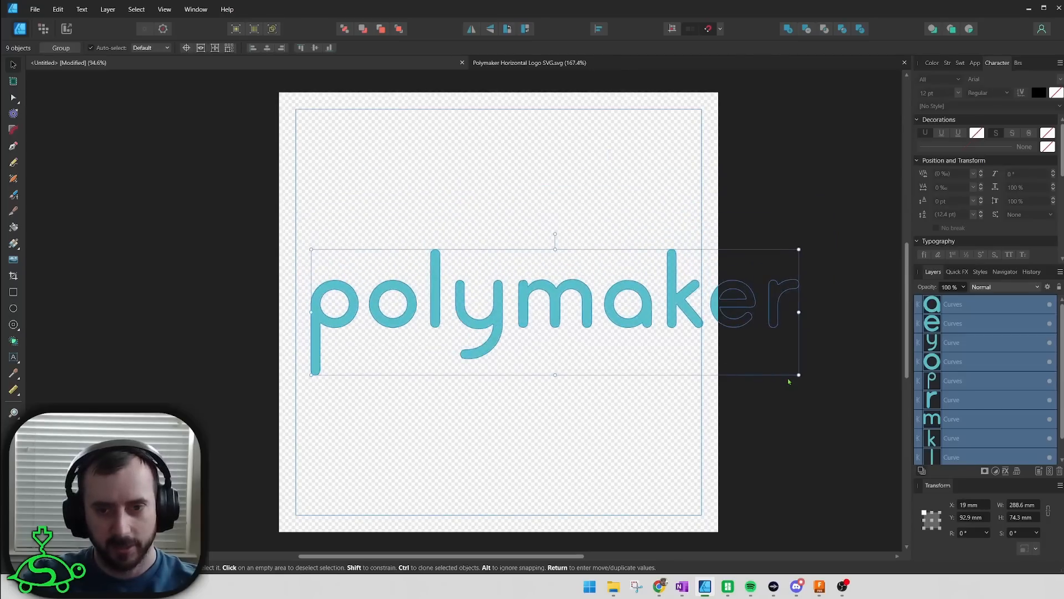
pyautogui.moveTo(799, 375); pyautogui.dragTo(621, 328)
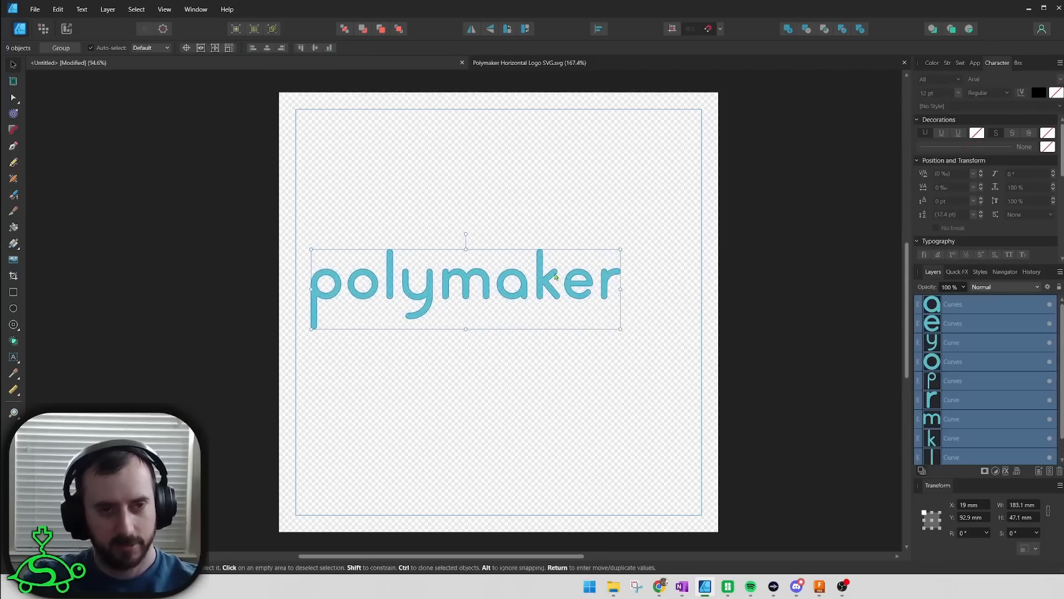
pyautogui.click(599, 29)
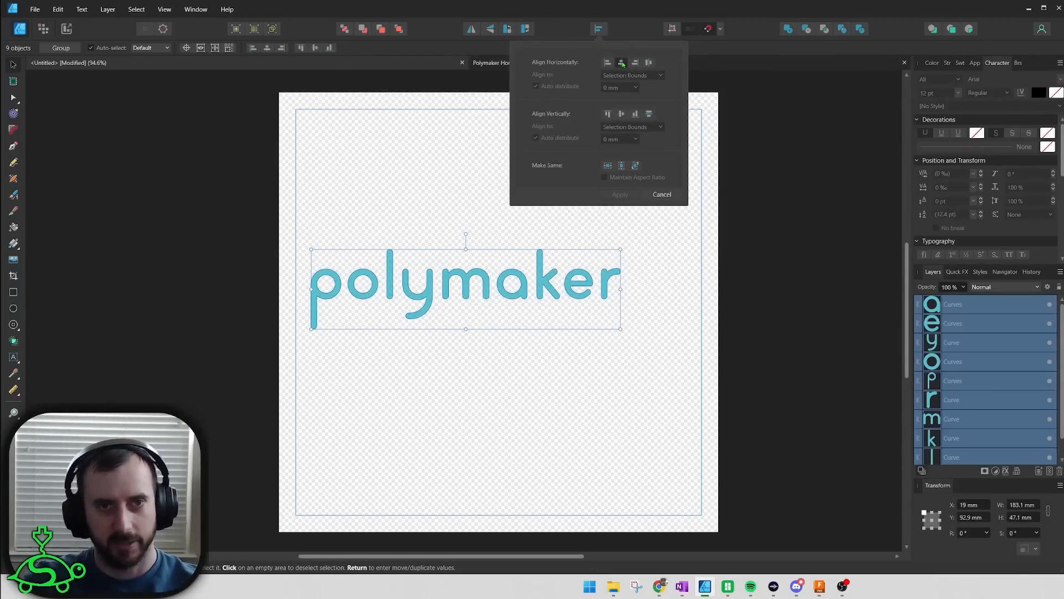
pyautogui.click(622, 63)
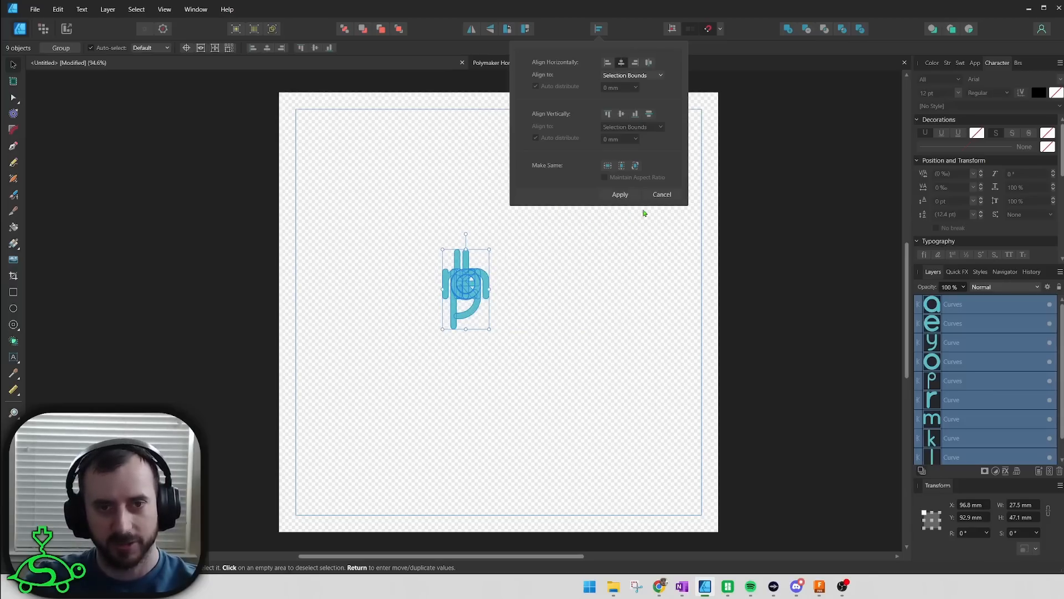
pyautogui.click(662, 194)
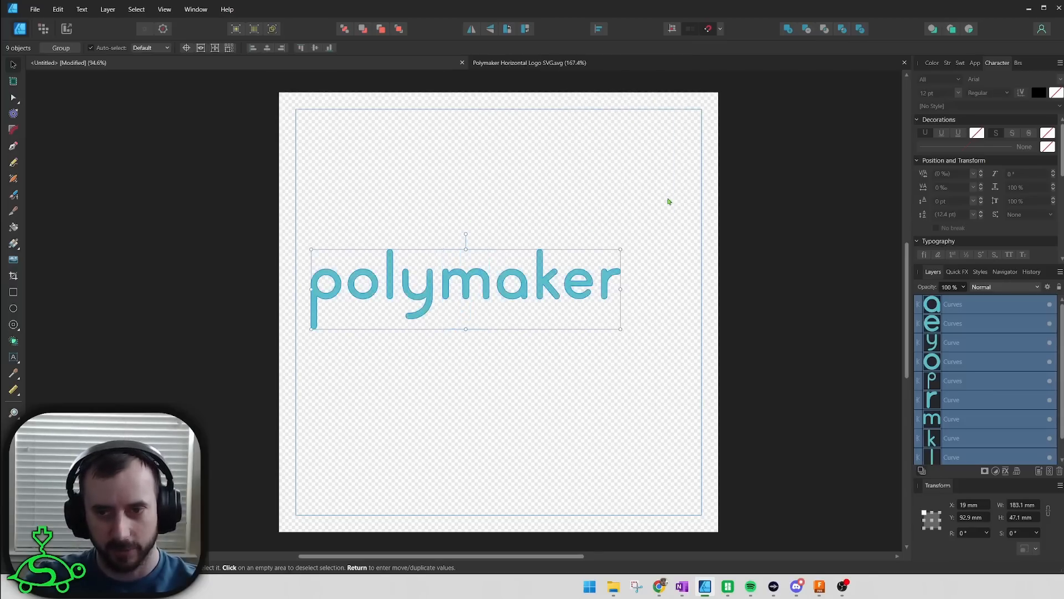
# Step: Group the nine letter curves, move the group up to about Y 58 mm, and centre it horizontally on the page
pyautogui.rightClick(968, 323)
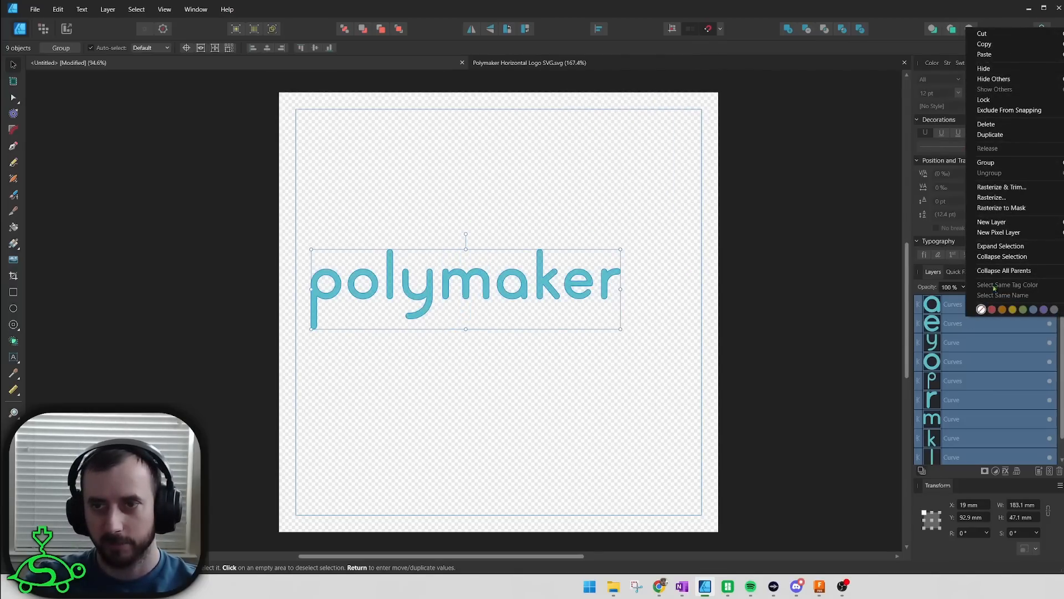
pyautogui.click(1012, 164)
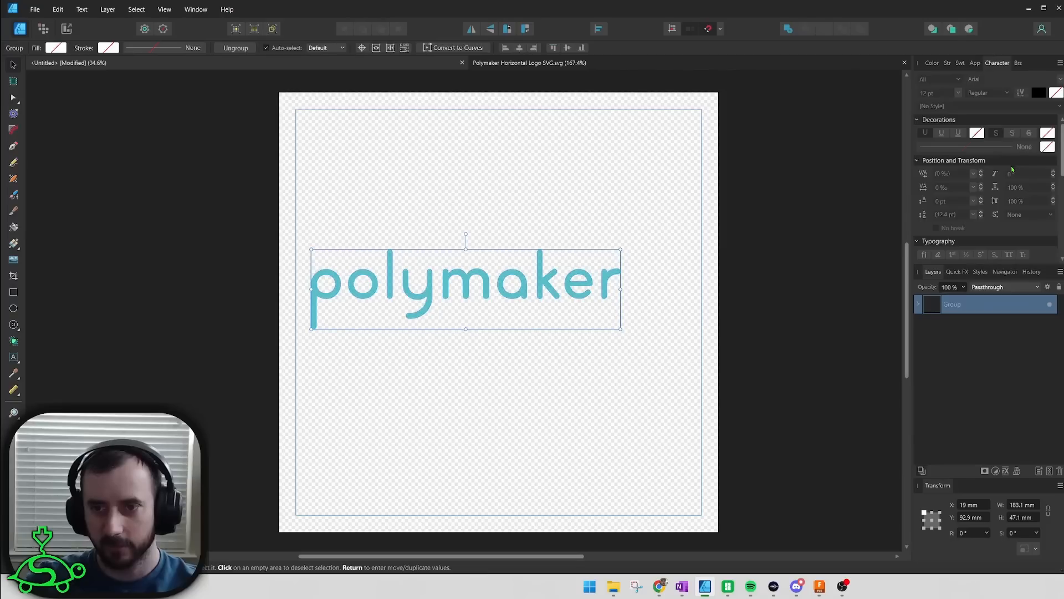
pyautogui.moveTo(486, 291); pyautogui.dragTo(546, 191)
pyautogui.click(600, 29)
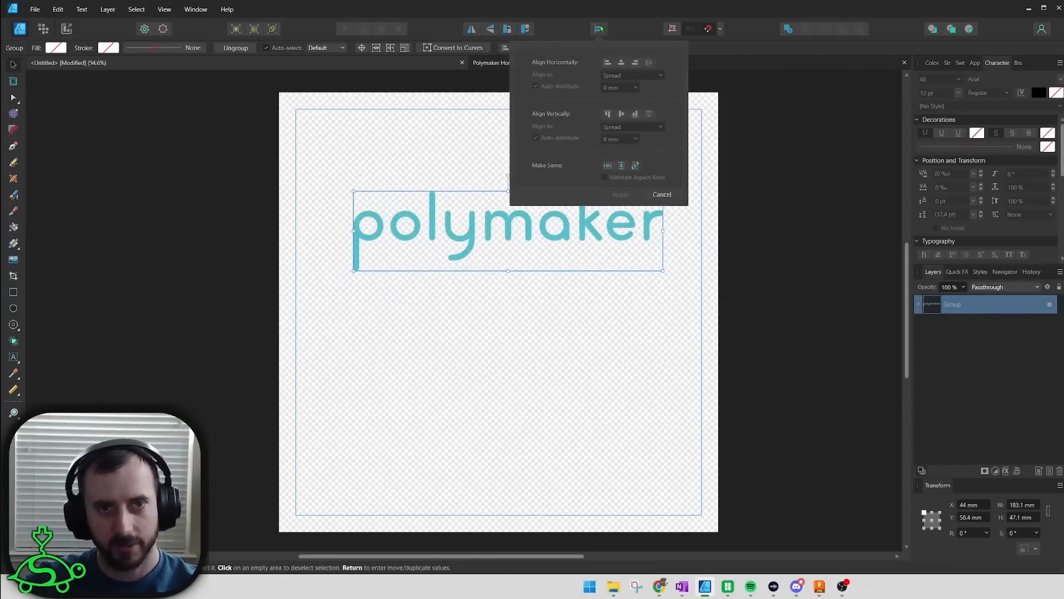
pyautogui.click(621, 62)
pyautogui.click(622, 194)
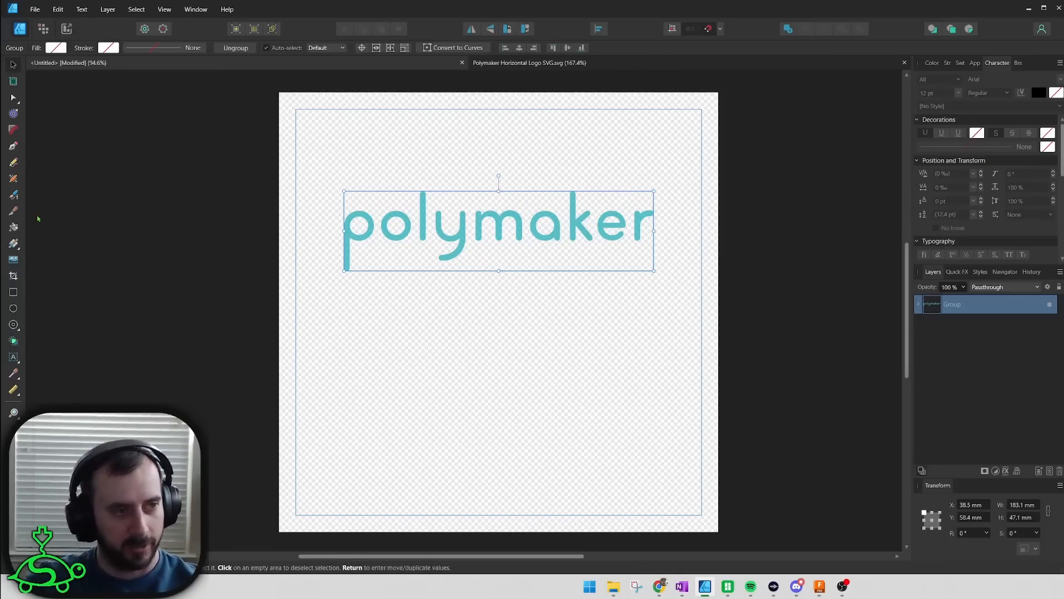
# Step: Add artistic text "polymaker" in Arial, about 205 mm wide, centred below the teal lettering
pyautogui.click(14, 357)
pyautogui.moveTo(333, 382); pyautogui.dragTo(407, 437)
pyautogui.write('polymaker')
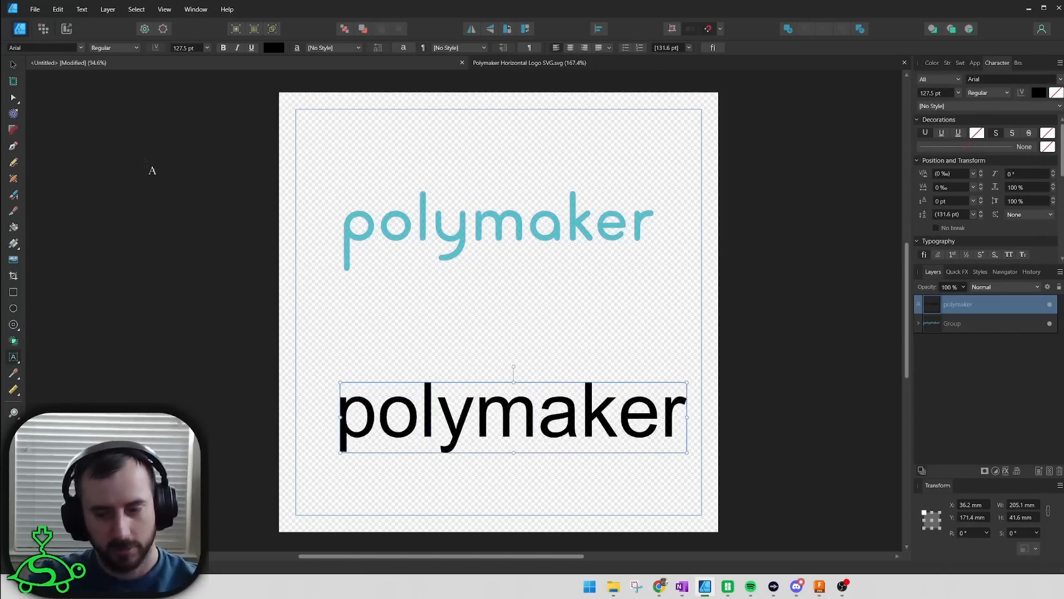
pyautogui.click(13, 64)
pyautogui.moveTo(502, 419); pyautogui.dragTo(487, 416)
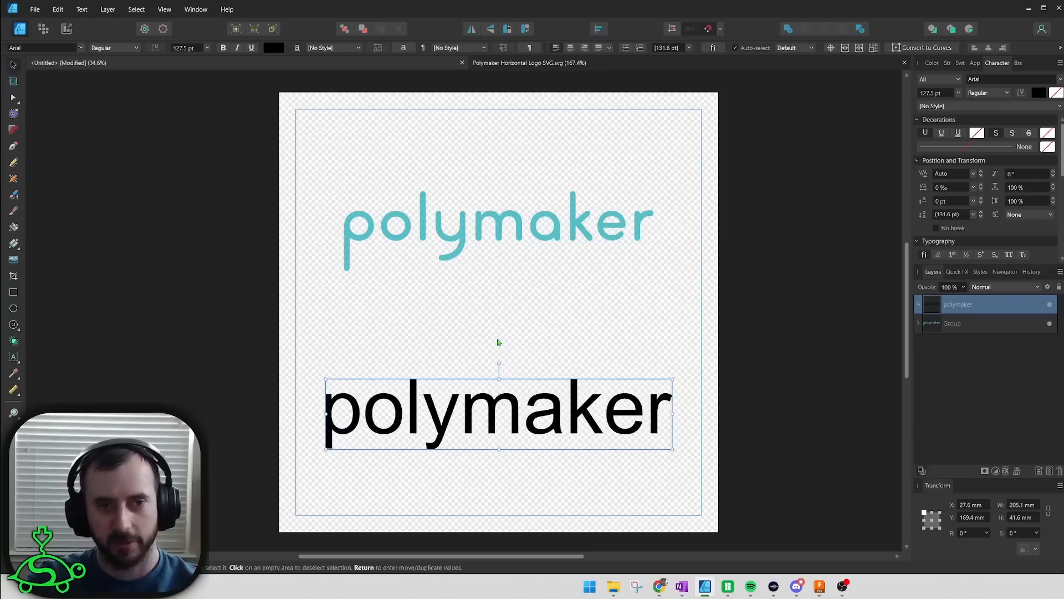
pyautogui.click(516, 331)
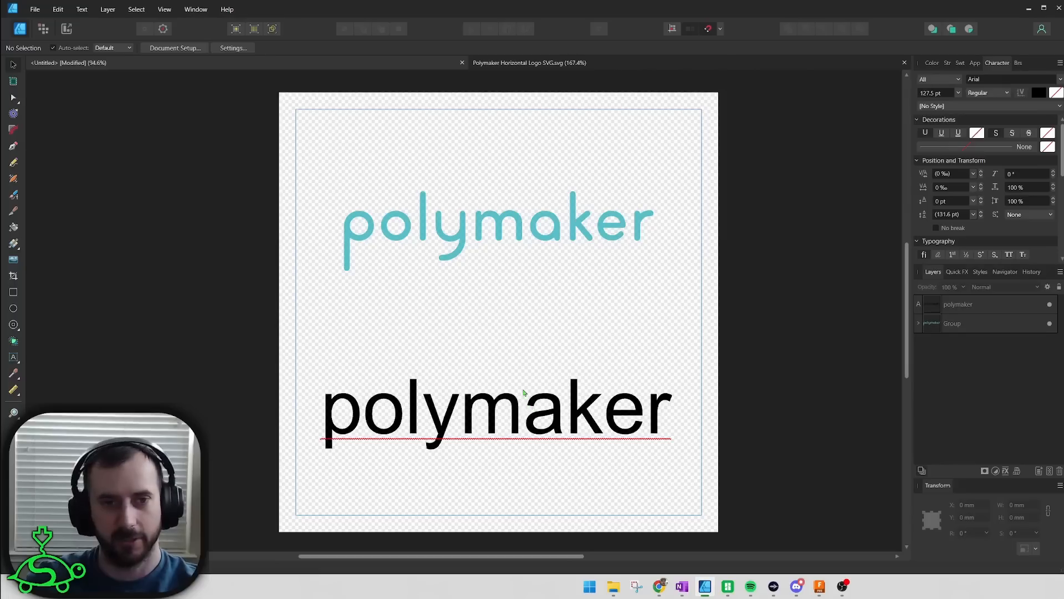
# Step: Apply an Arc - Horizontal warp to the teal lettering group and set its value to 100 %
pyautogui.click(575, 226)
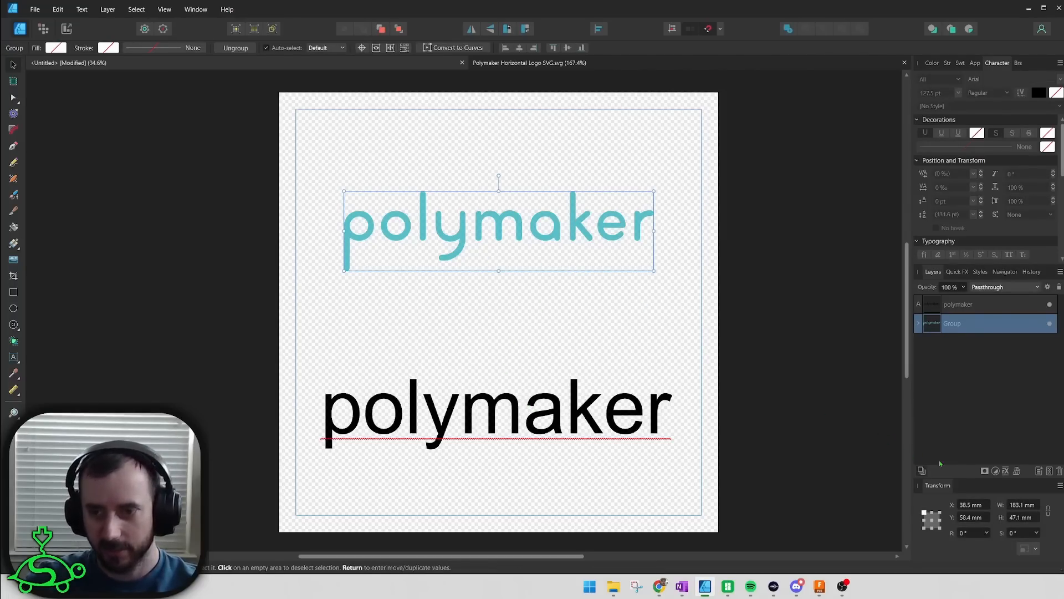
pyautogui.click(1018, 471)
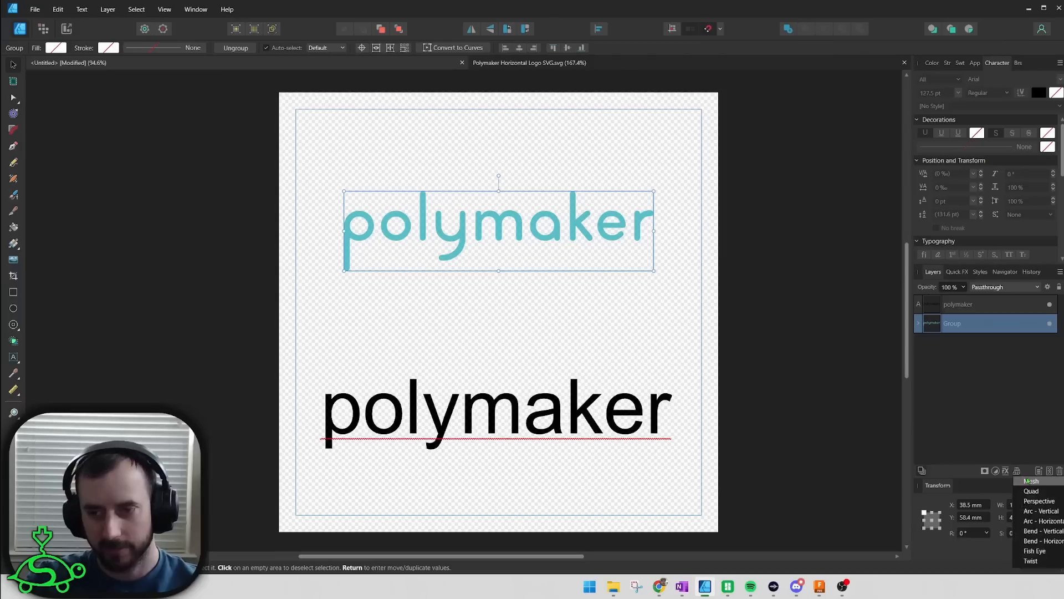
pyautogui.click(1045, 521)
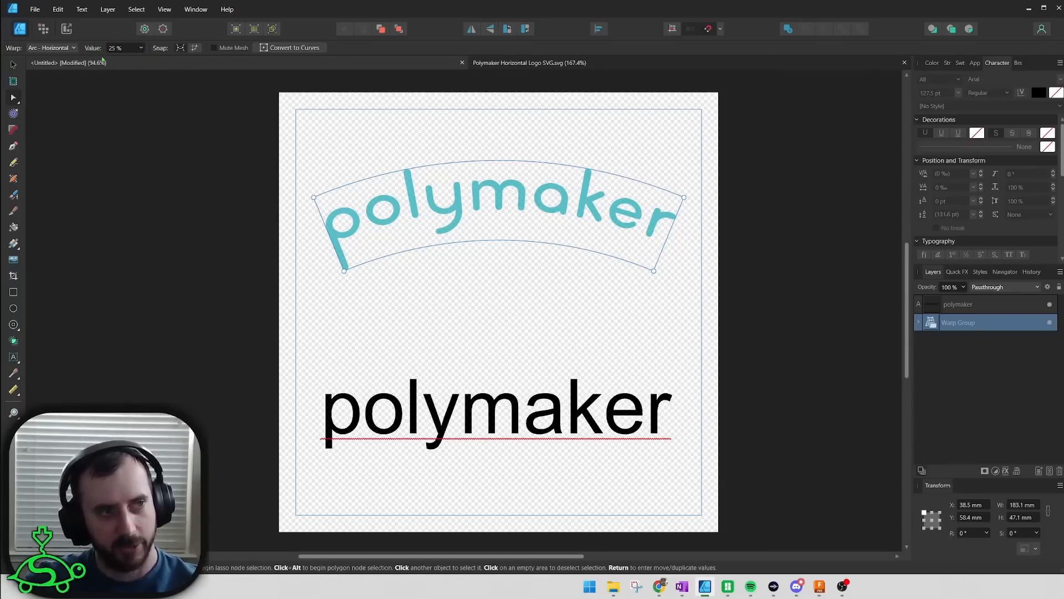
pyautogui.click(141, 48)
pyautogui.moveTo(142, 62); pyautogui.dragTo(179, 66)
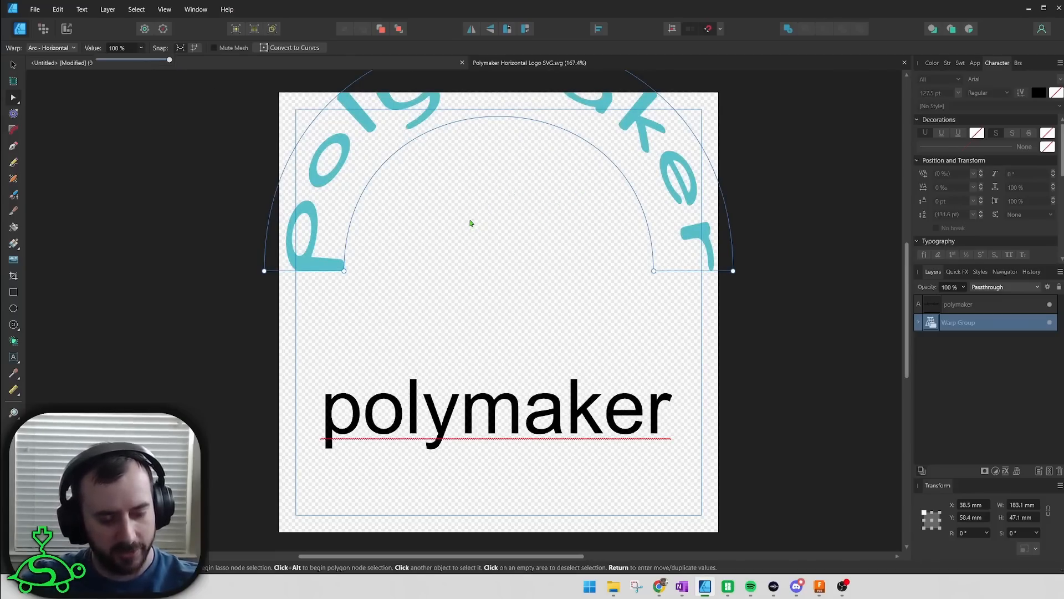
# Step: Move the arched lettering down the page to about Y 95.5 mm and reopen its warp for editing
pyautogui.press('v')
pyautogui.moveTo(502, 221); pyautogui.dragTo(503, 223)
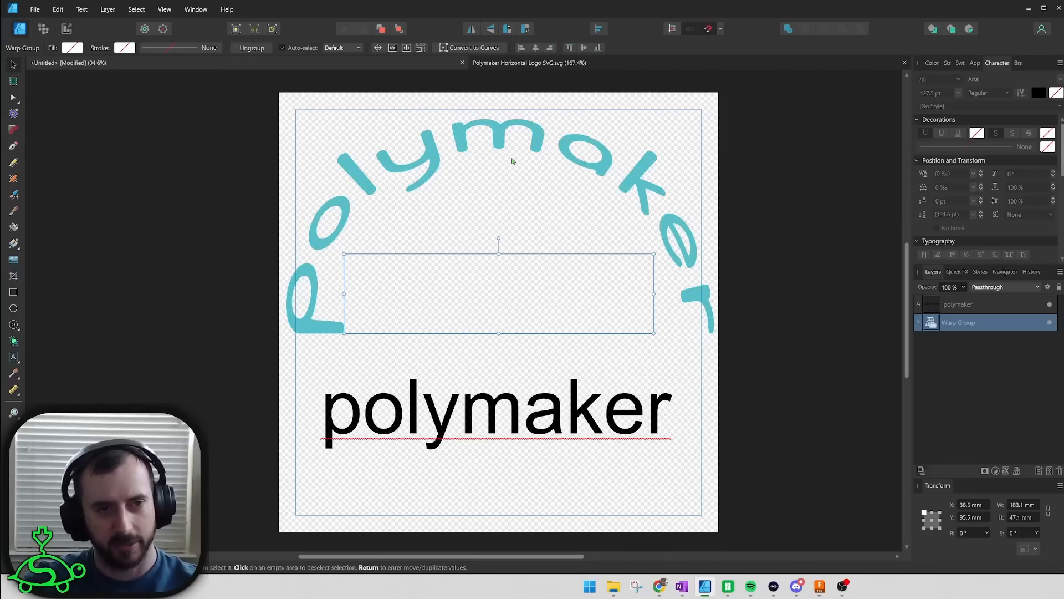
pyautogui.click(955, 357)
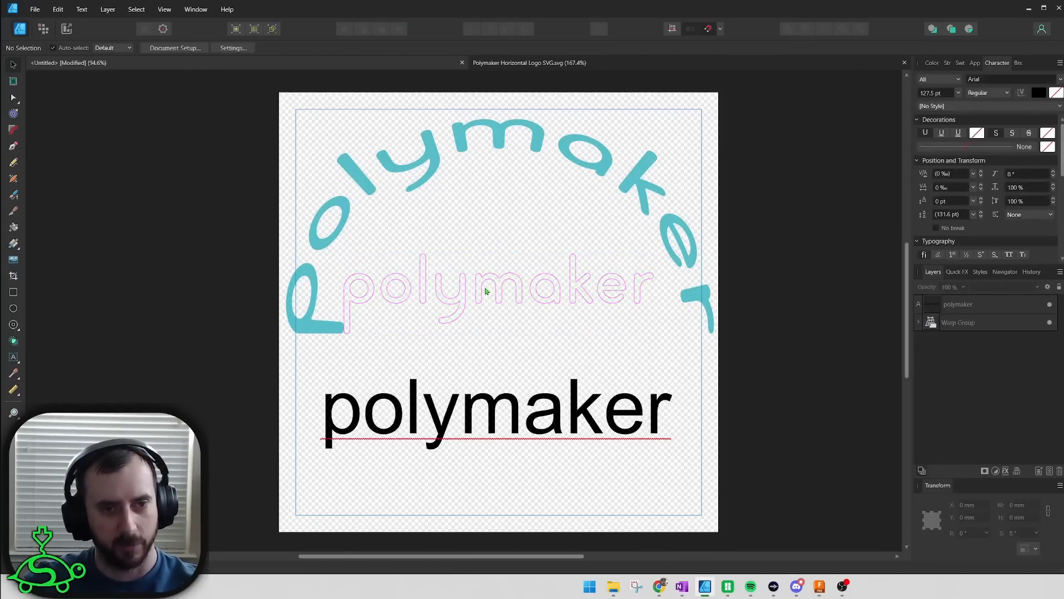
pyautogui.click(985, 322)
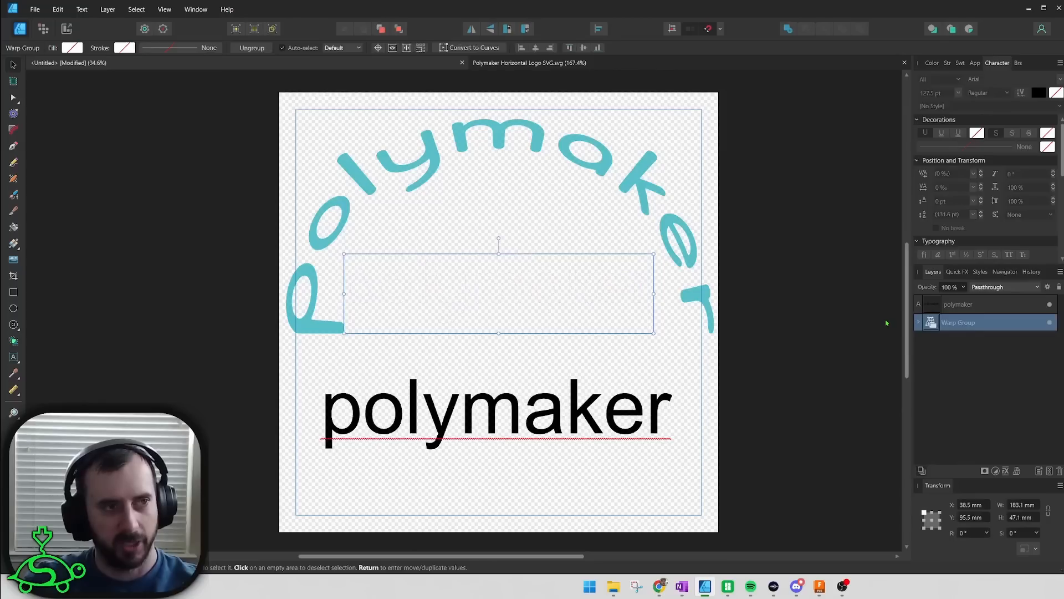
pyautogui.click(931, 324)
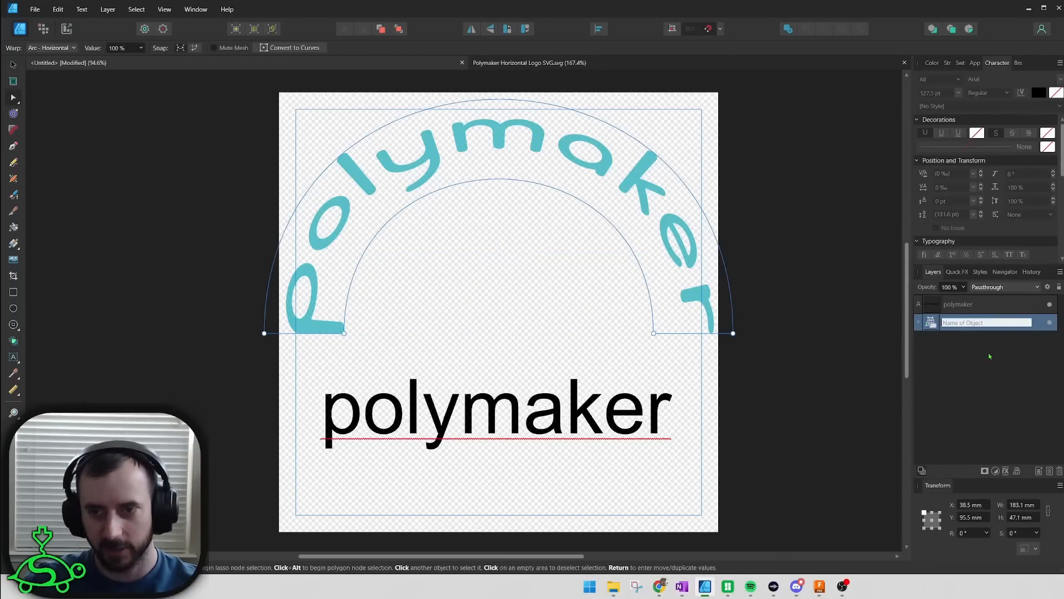
# Step: Set the teal lettering's Arc - Horizontal warp to 51 % and move it up the page to about Y 61 mm
pyautogui.click(993, 308)
pyautogui.click(988, 324)
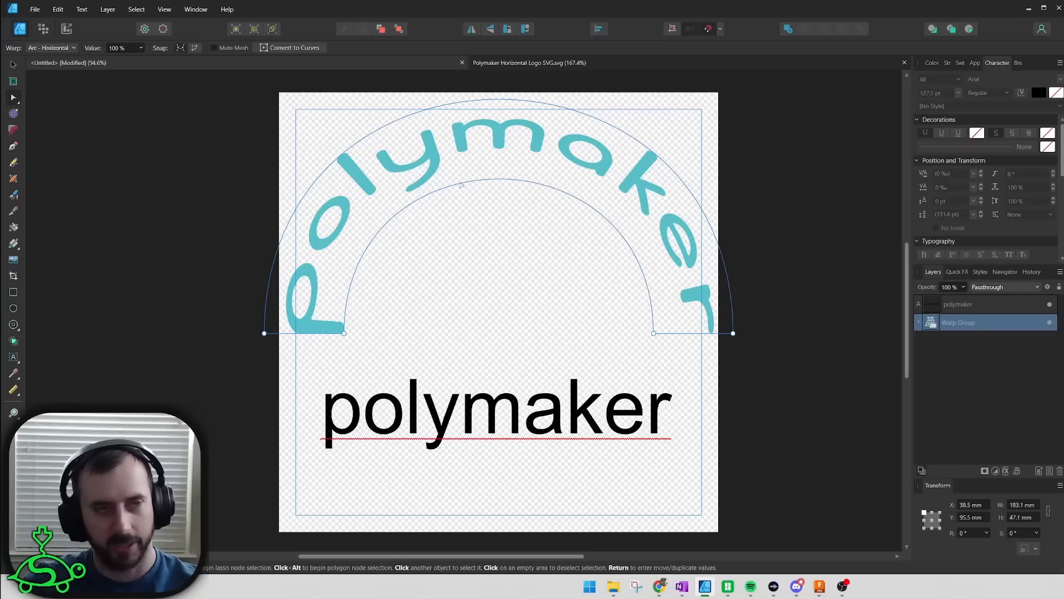
pyautogui.click(142, 49)
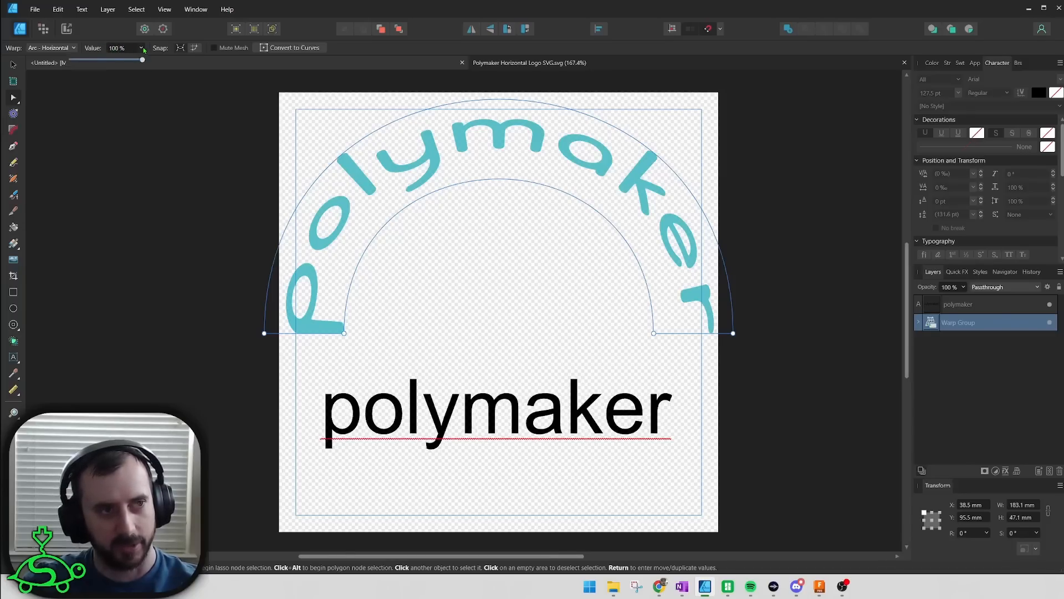
pyautogui.moveTo(128, 61); pyautogui.dragTo(125, 63)
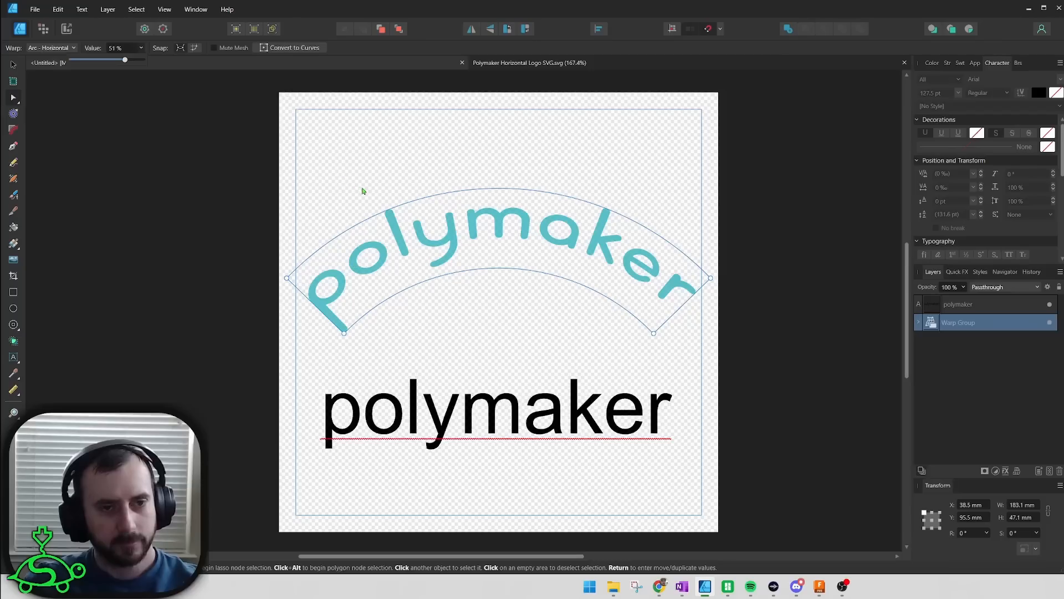
pyautogui.moveTo(372, 201); pyautogui.dragTo(371, 143)
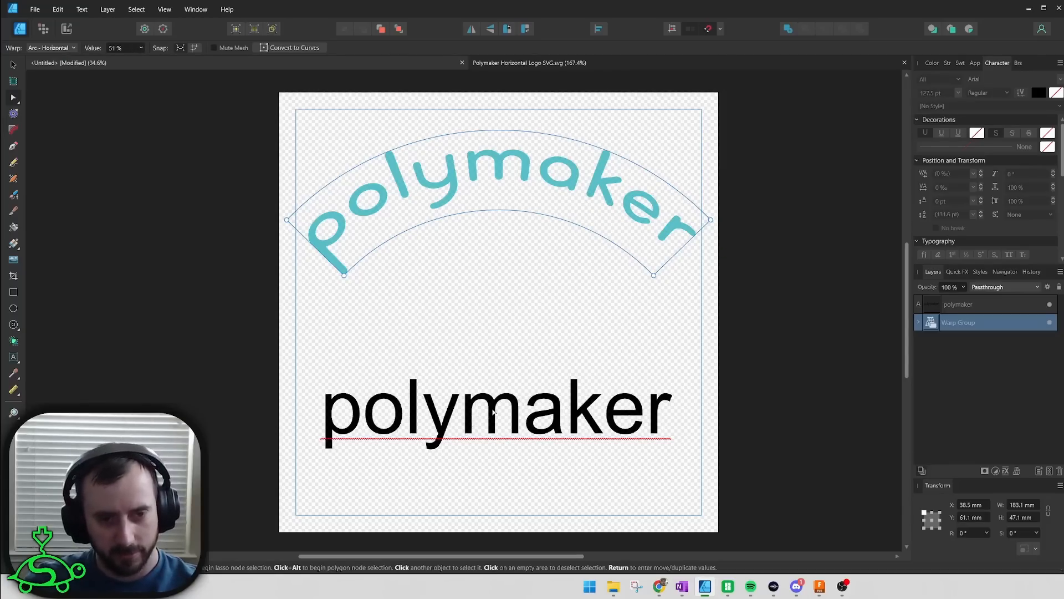
# Step: Apply an Arc - Horizontal warp to the black "polymaker" text and set its value to 51 %
pyautogui.click(462, 420)
pyautogui.press('v')
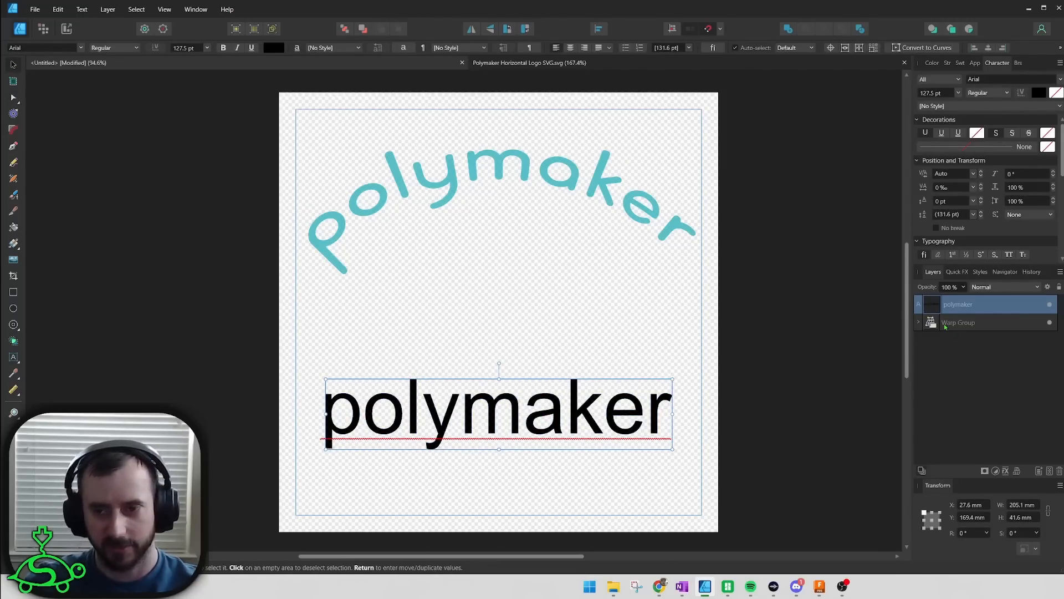
pyautogui.click(1017, 471)
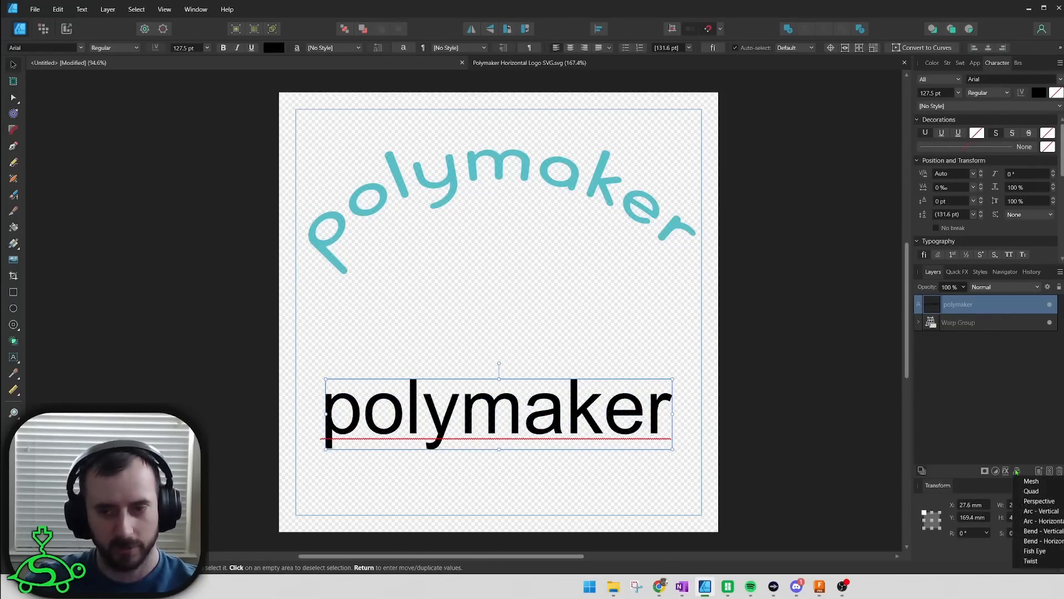
pyautogui.click(1045, 521)
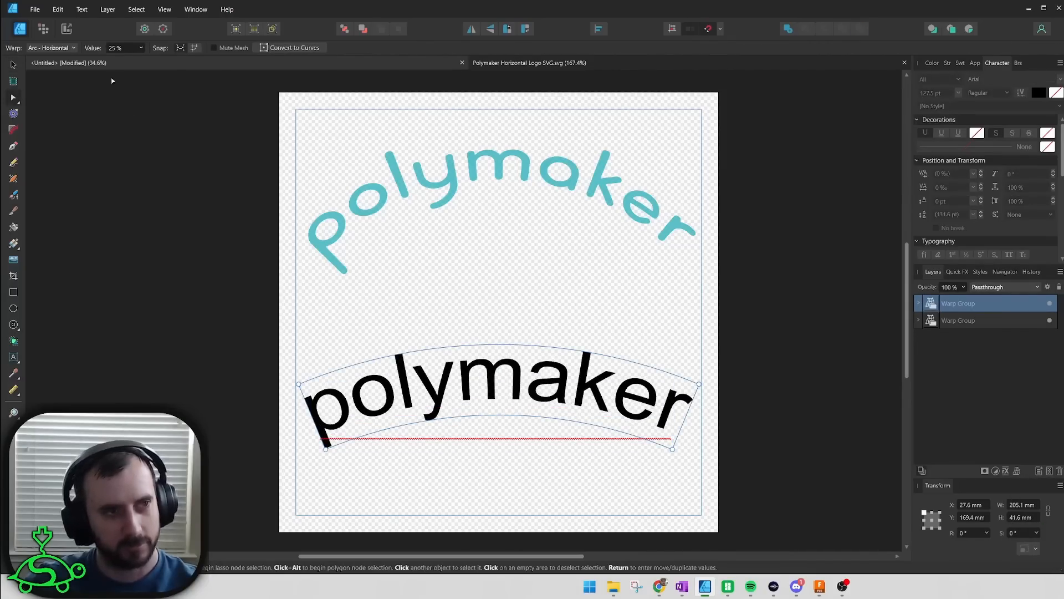
pyautogui.click(142, 48)
pyautogui.moveTo(143, 60); pyautogui.dragTo(152, 65)
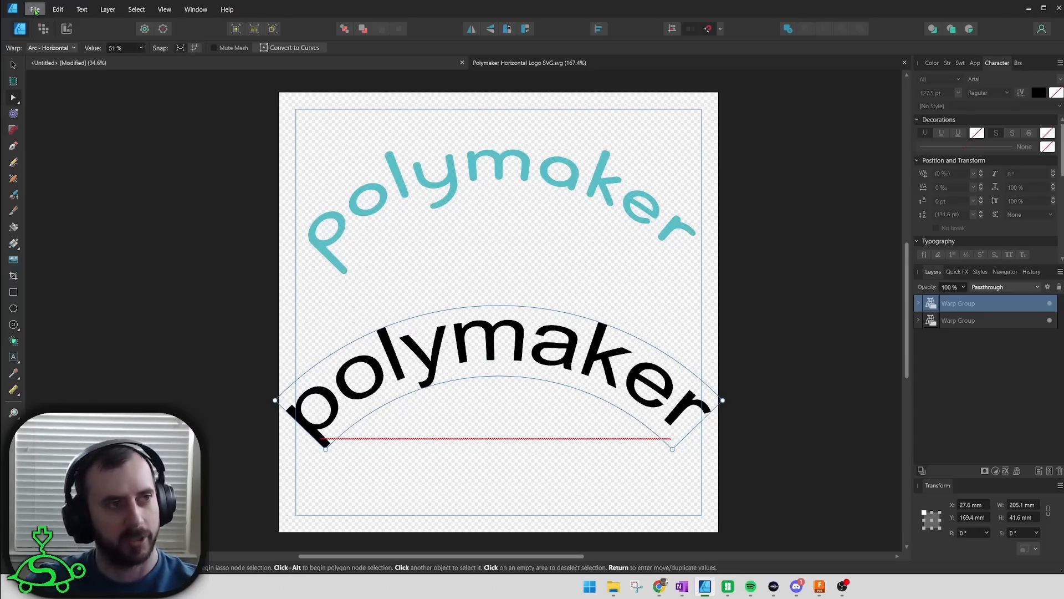
# Step: Prepare an SVG export of the whole document with text exported as curves, and close it without exporting
pyautogui.click(35, 9)
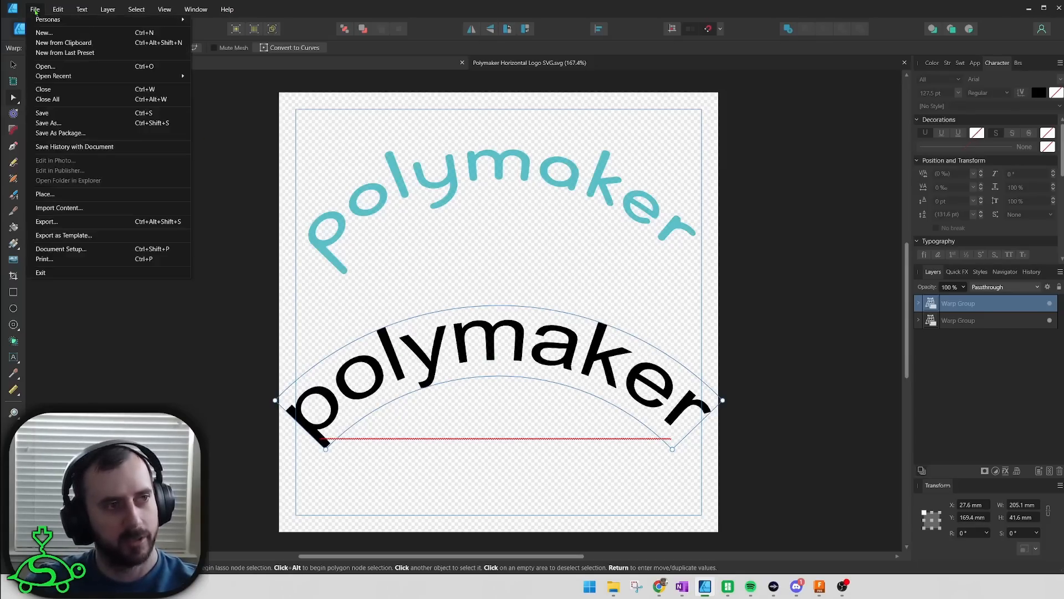
pyautogui.click(91, 221)
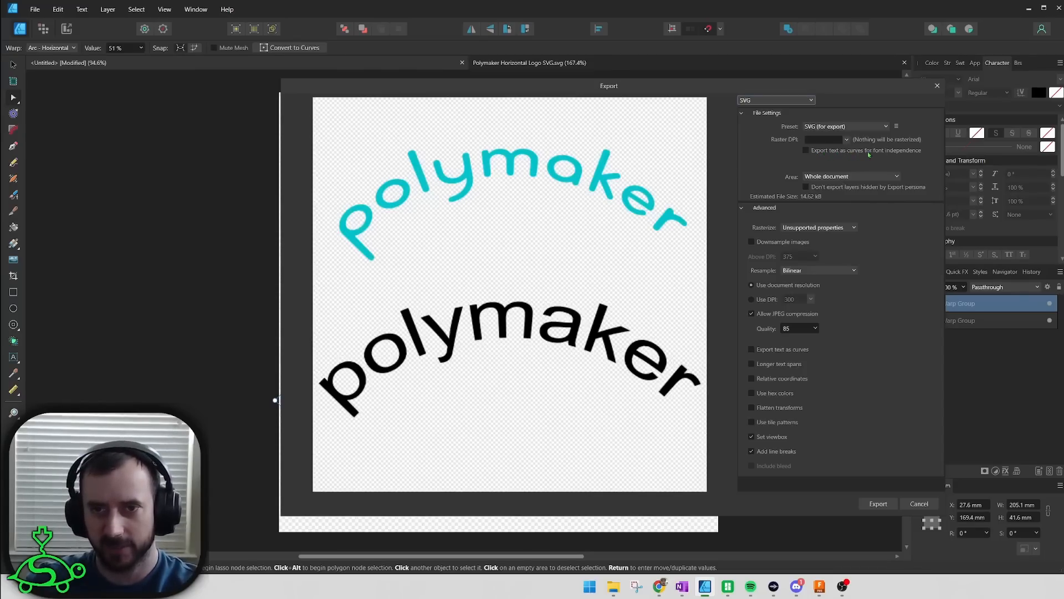
pyautogui.click(805, 150)
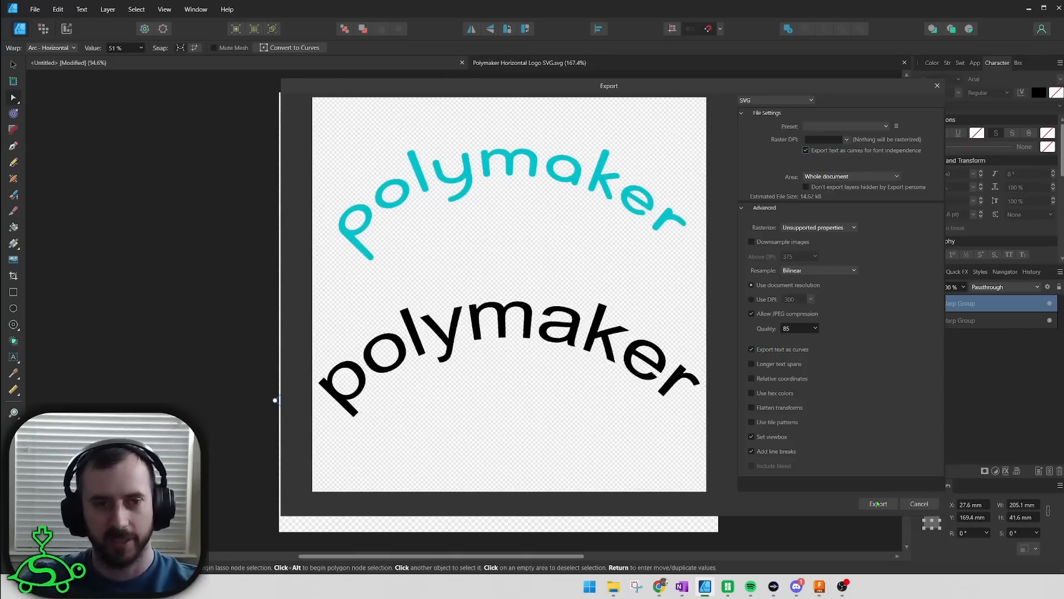
pyautogui.click(918, 505)
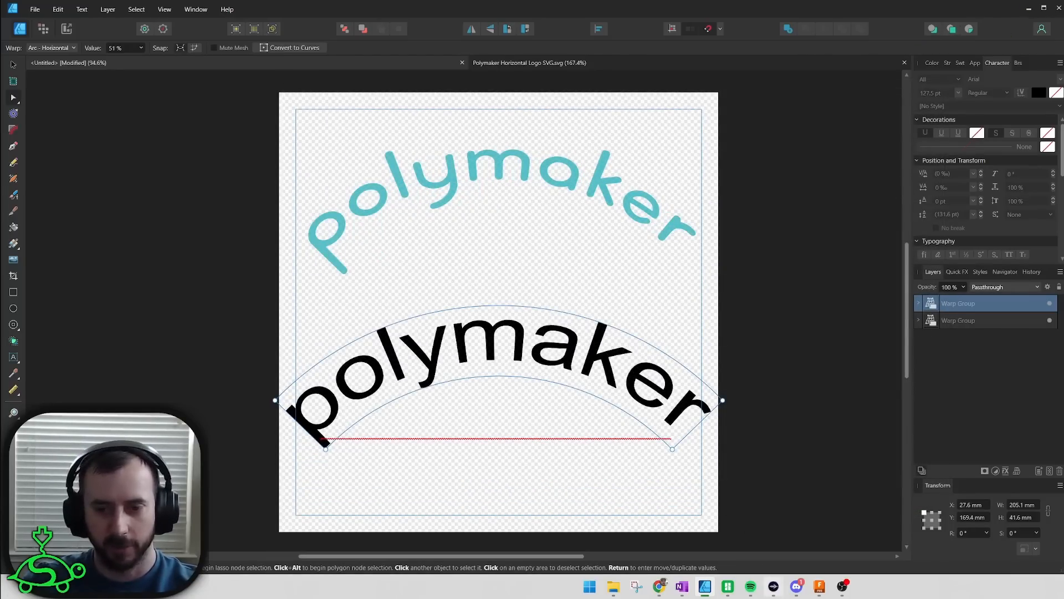
# Step: Switch to Autodesk Fusion, show Sketch2 of the light box in front view and roll the timeline back to just after it
pyautogui.click(820, 586)
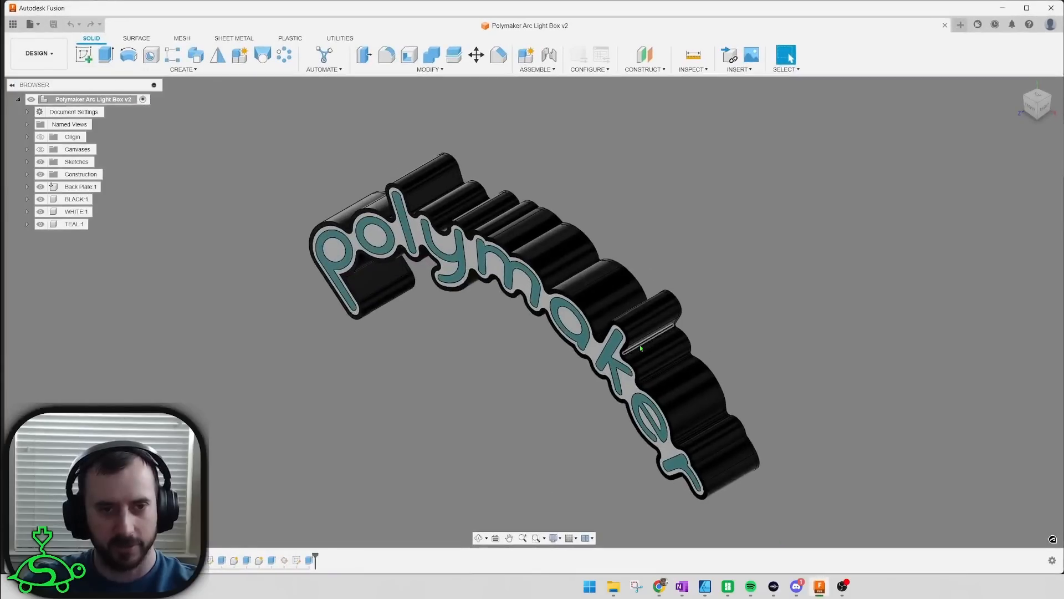
pyautogui.click(1030, 106)
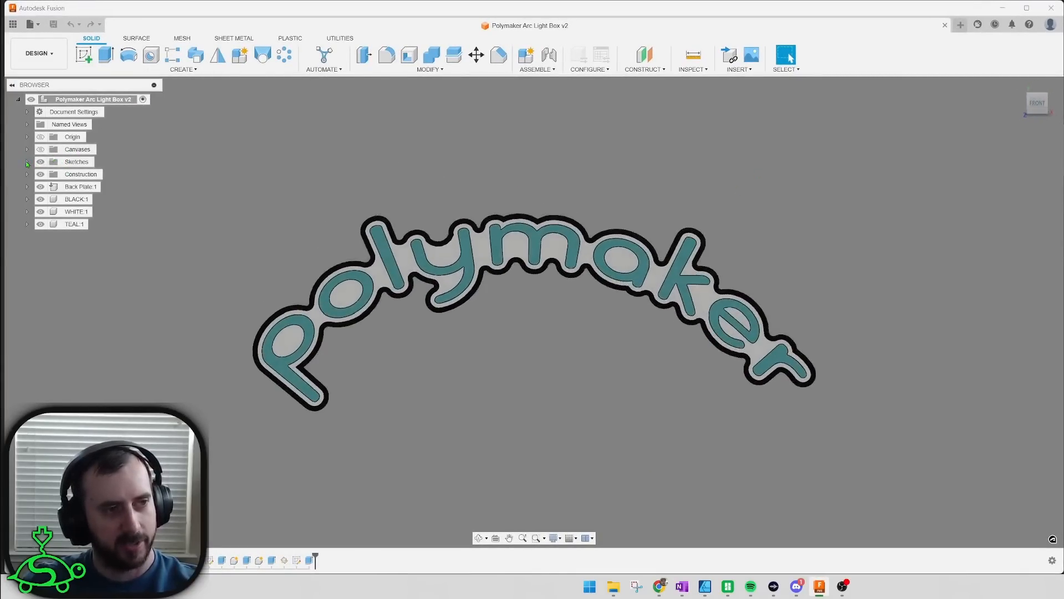
pyautogui.click(27, 162)
pyautogui.click(50, 187)
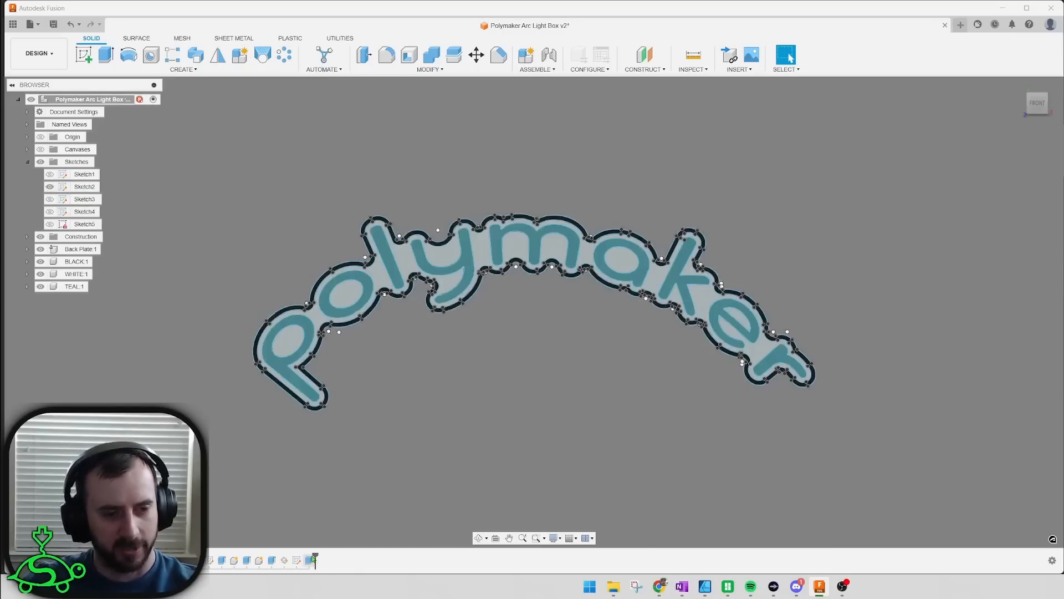
pyautogui.moveTo(314, 558); pyautogui.dragTo(209, 560)
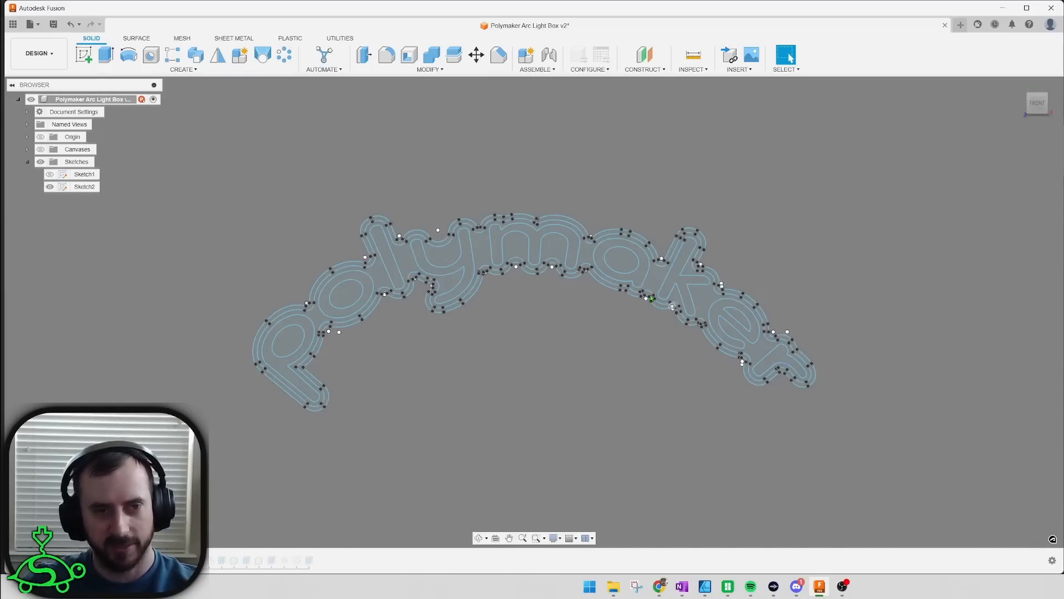
# Step: Open Sketch2 for editing and offset the outer outline of the letter p by -5 mm
pyautogui.scroll(8, 343, 236)
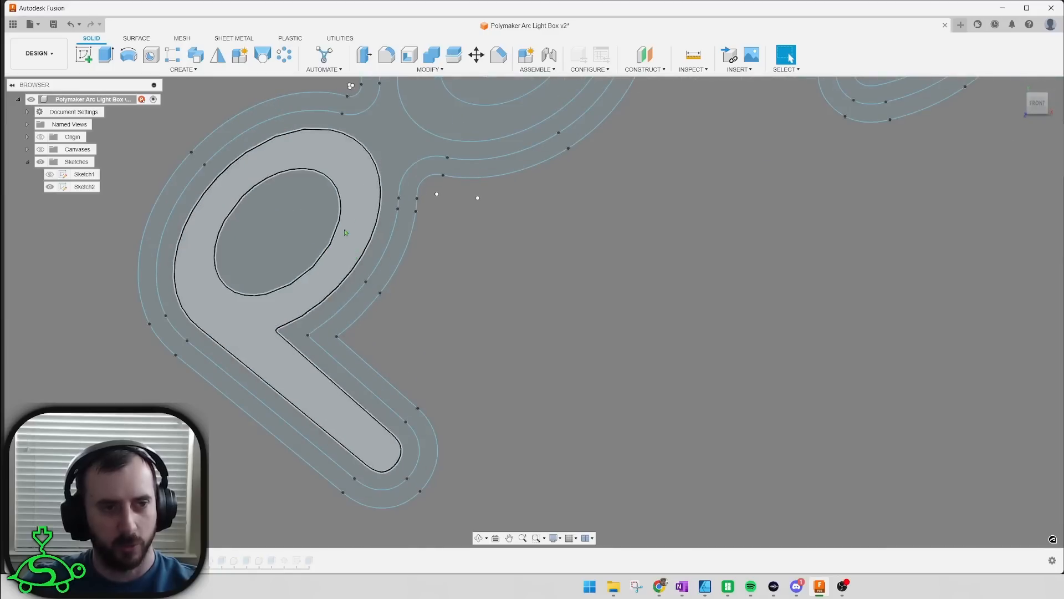
pyautogui.scroll(-5, 343, 236)
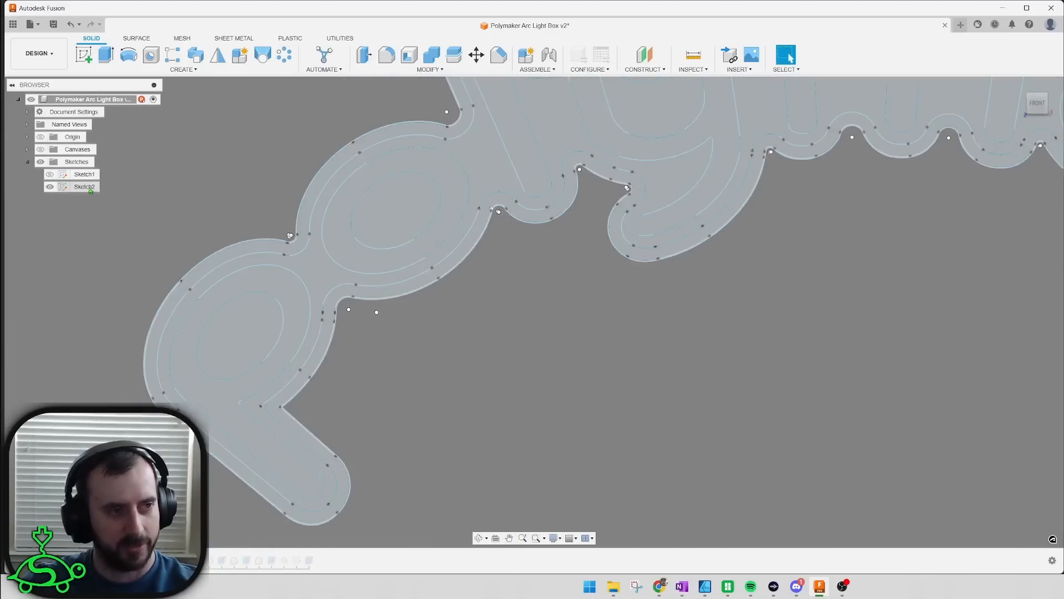
pyautogui.rightClick(91, 189)
pyautogui.click(111, 219)
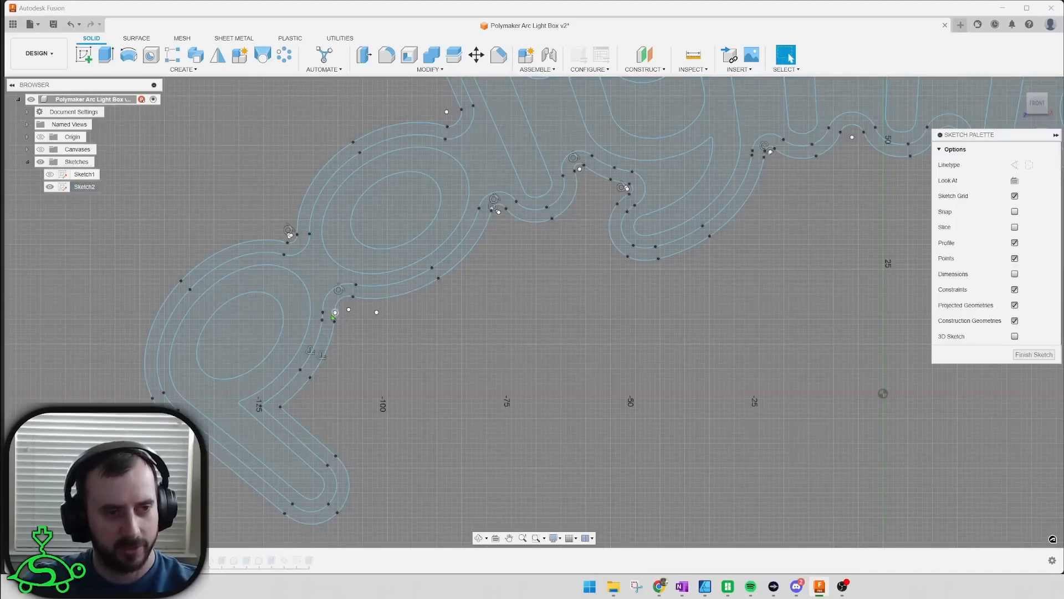
pyautogui.press('o')
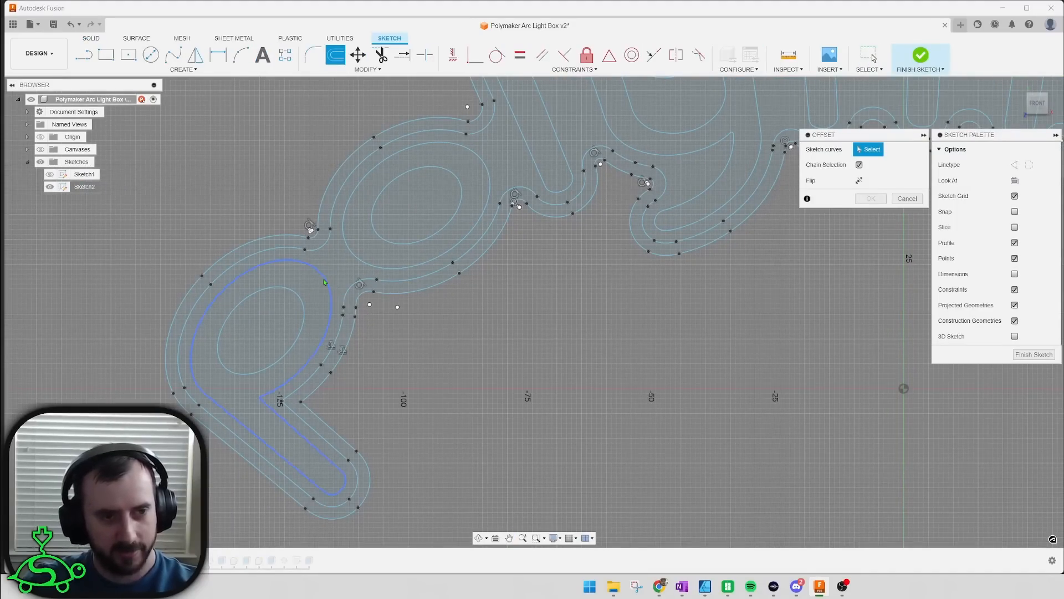
pyautogui.click(324, 283)
pyautogui.write('-5')
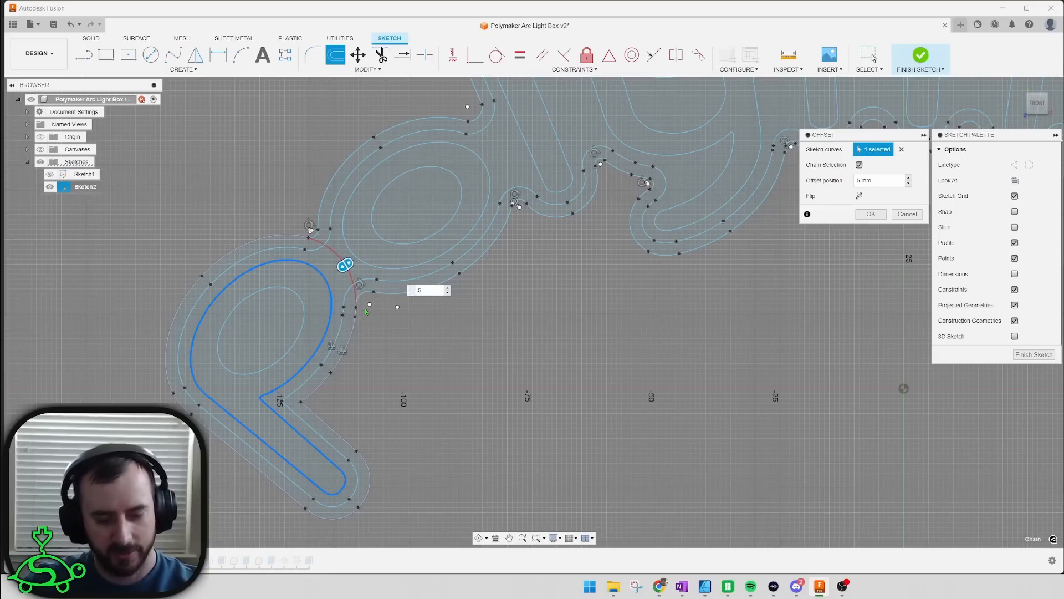
pyautogui.press('Return')
# Step: Offset the outer outline of the first letter o by -5 mm
pyautogui.press('o')
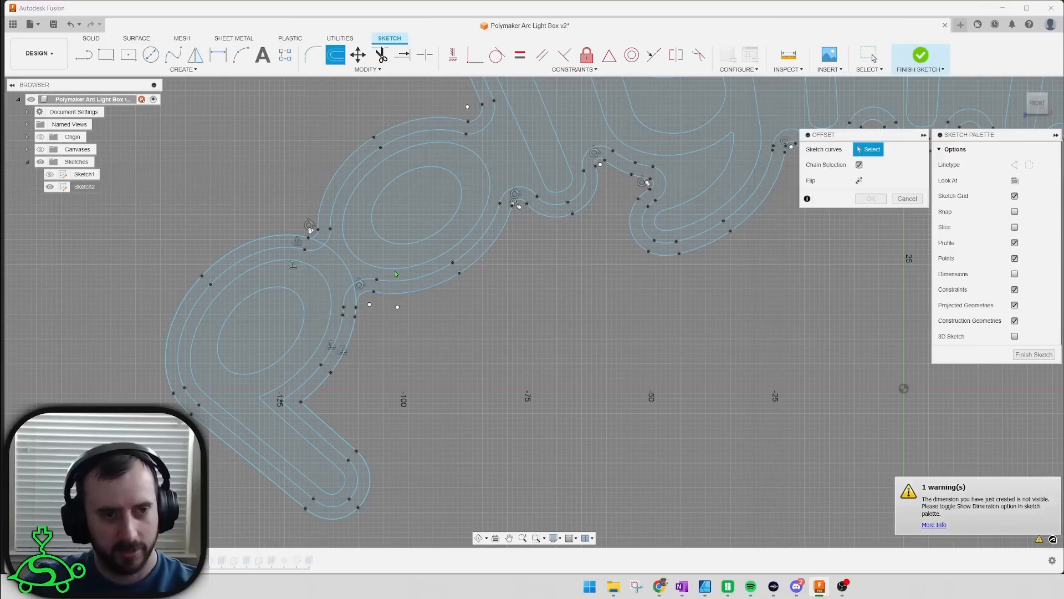
pyautogui.click(400, 267)
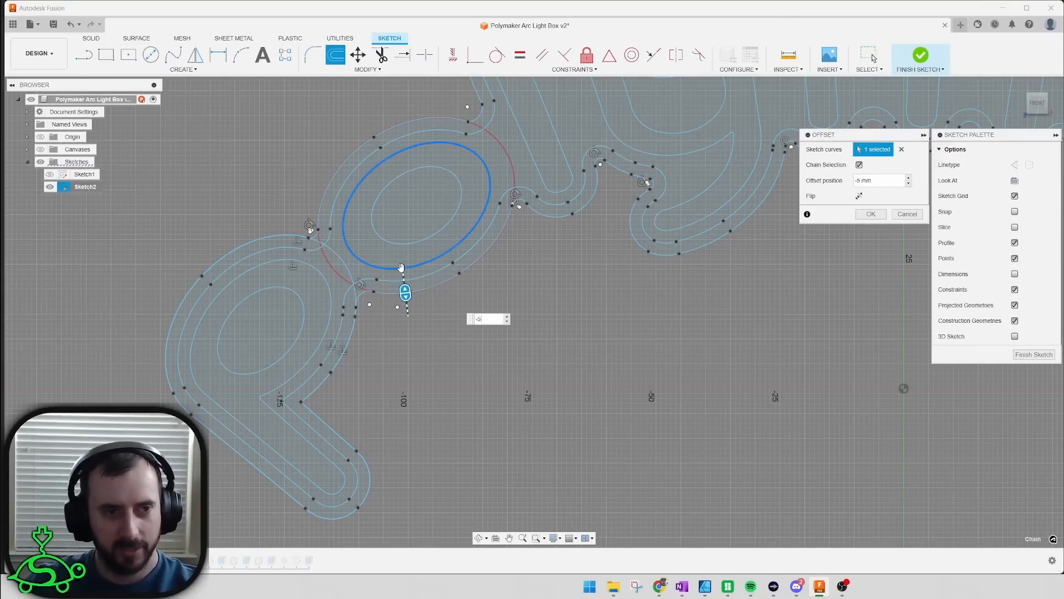
pyautogui.press('Return')
# Step: Inspect the offset outlines around the letters at both ends of the word, including where p and o overlap
pyautogui.scroll(-3, 649, 207)
pyautogui.moveTo(650, 207); pyautogui.dragTo(206, 295, button='middle')
pyautogui.scroll(5, 693, 383)
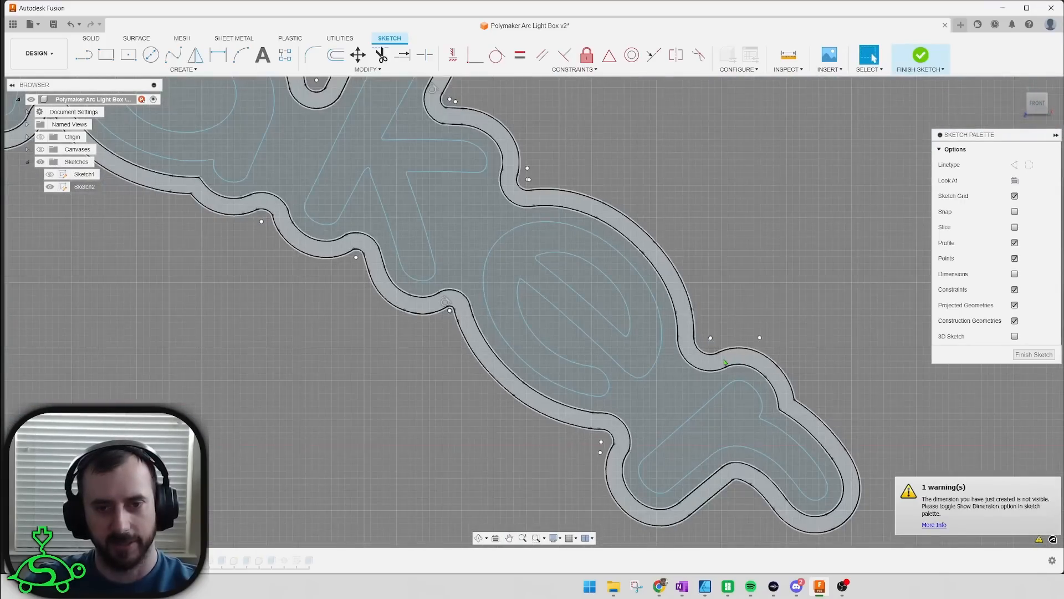
pyautogui.scroll(-5, 686, 377)
pyautogui.moveTo(25, 344); pyautogui.dragTo(466, 318, button='middle')
pyautogui.scroll(3, 464, 318)
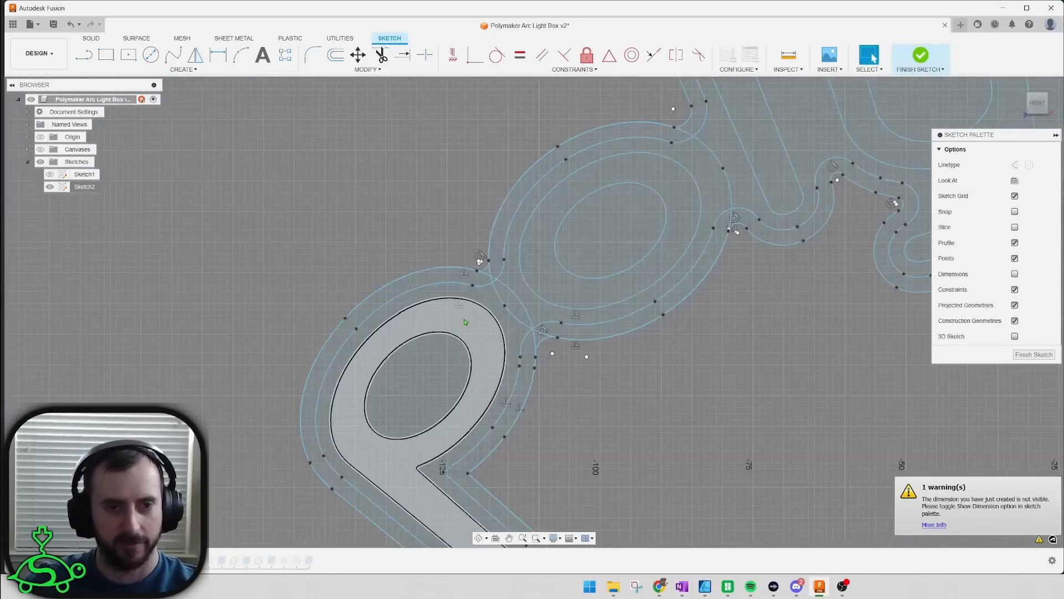
pyautogui.scroll(6, 543, 341)
pyautogui.scroll(3, 538, 336)
pyautogui.scroll(-3, 488, 305)
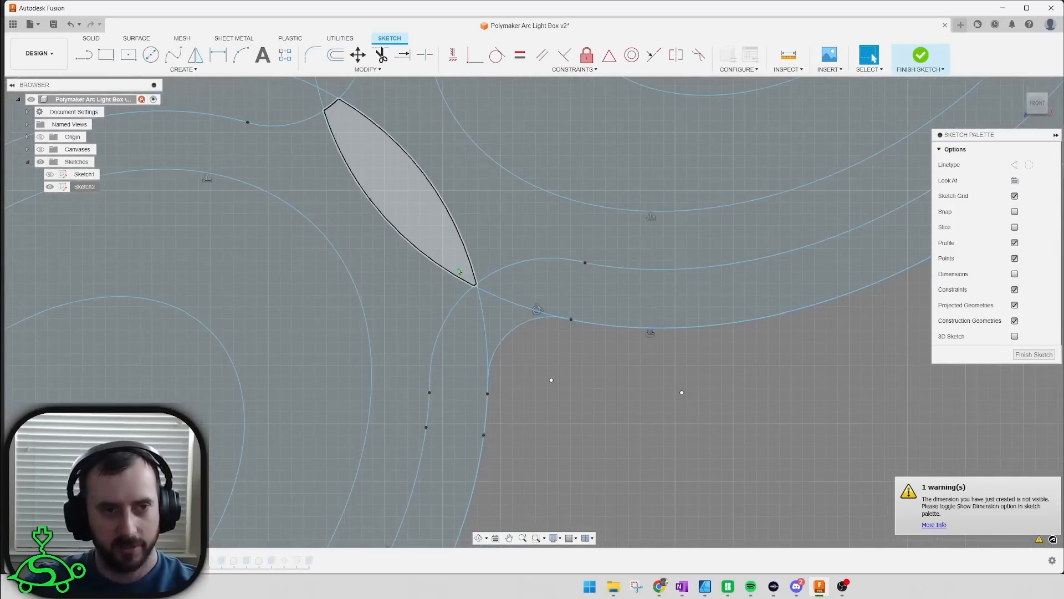
# Step: Examine the spline and the fillet arc joining the offsets of p and o, and finish the sketch
pyautogui.click(479, 295)
pyautogui.scroll(3, 485, 302)
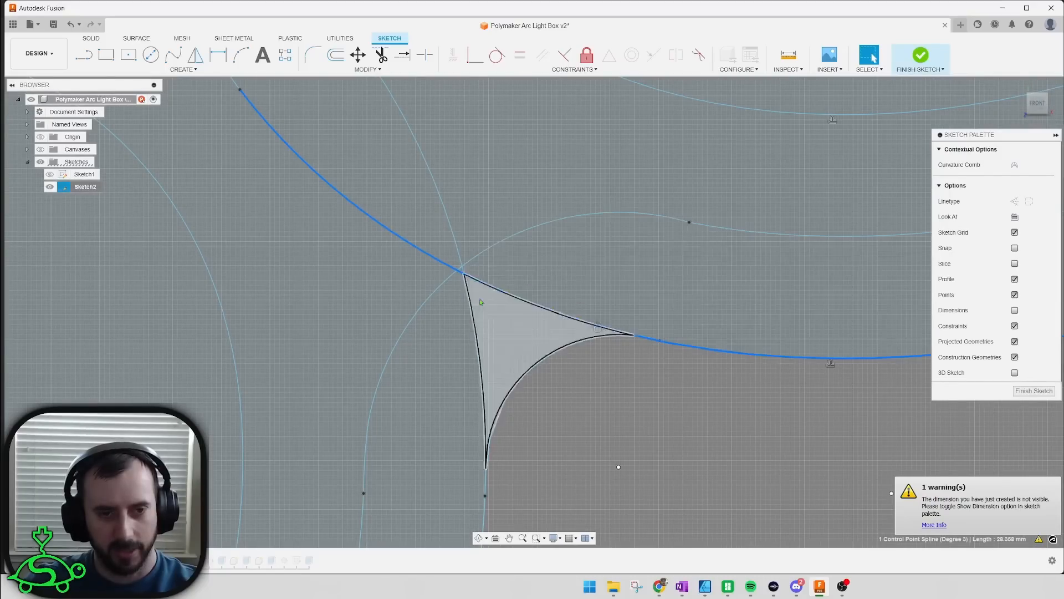
pyautogui.click(549, 349)
pyautogui.click(553, 353)
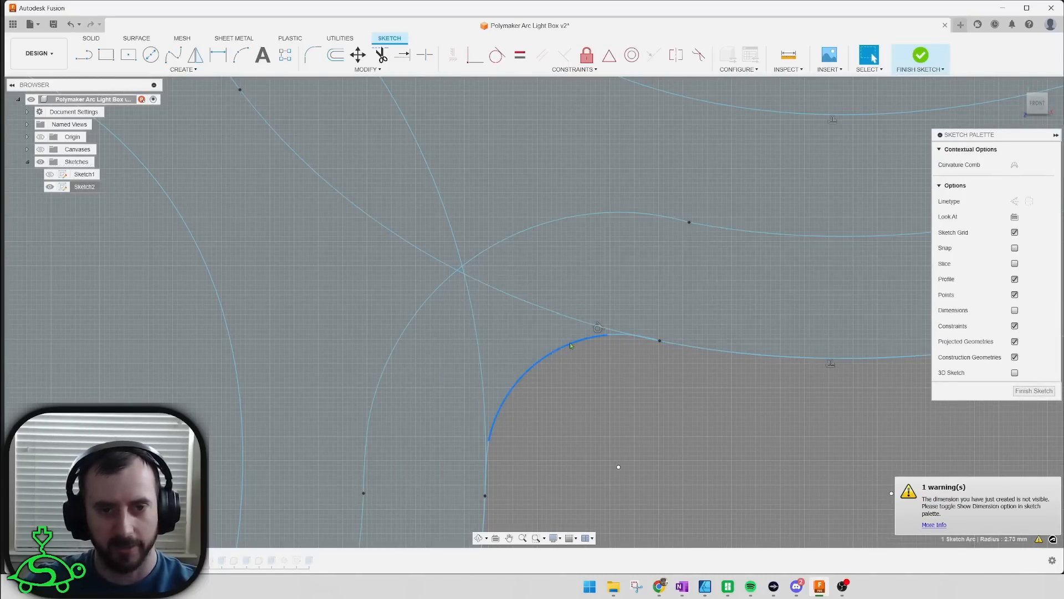
pyautogui.scroll(-3, 571, 363)
pyautogui.scroll(-5, 573, 366)
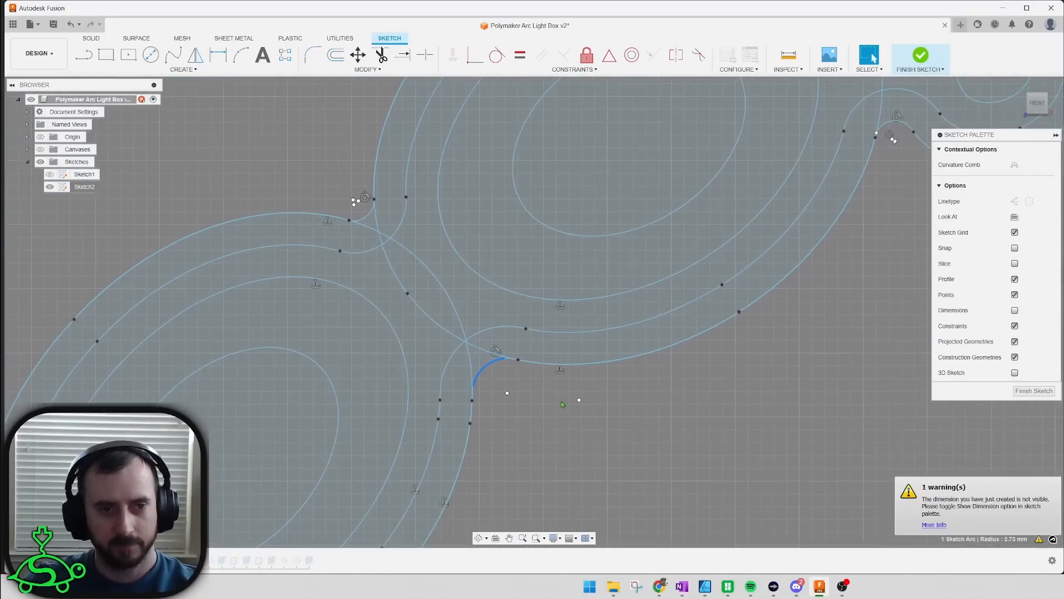
pyautogui.scroll(-3, 459, 400)
pyautogui.moveTo(776, 310); pyautogui.dragTo(635, 293, button='middle')
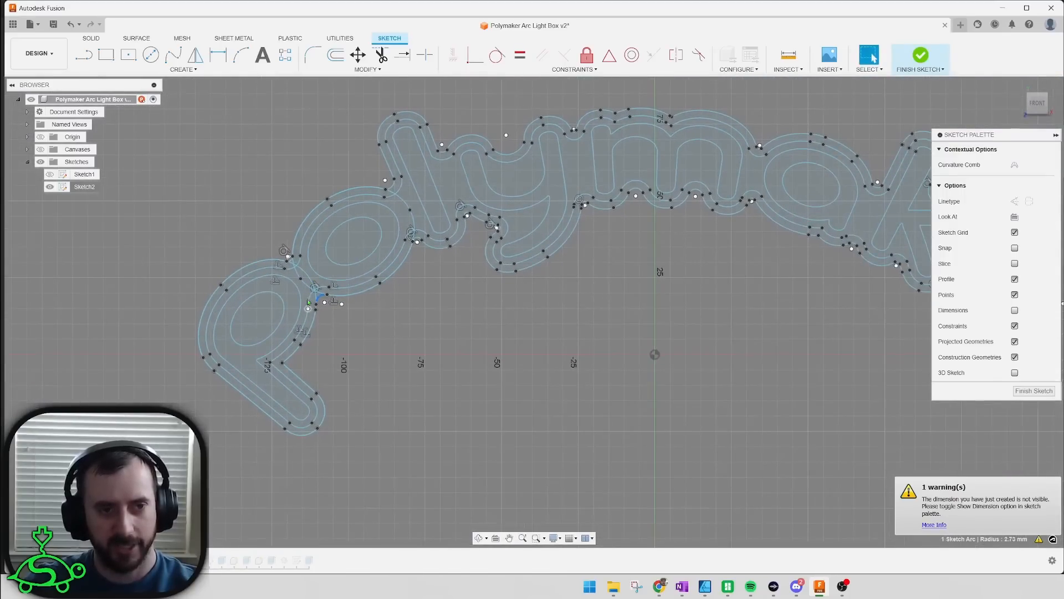
pyautogui.scroll(-2, 521, 324)
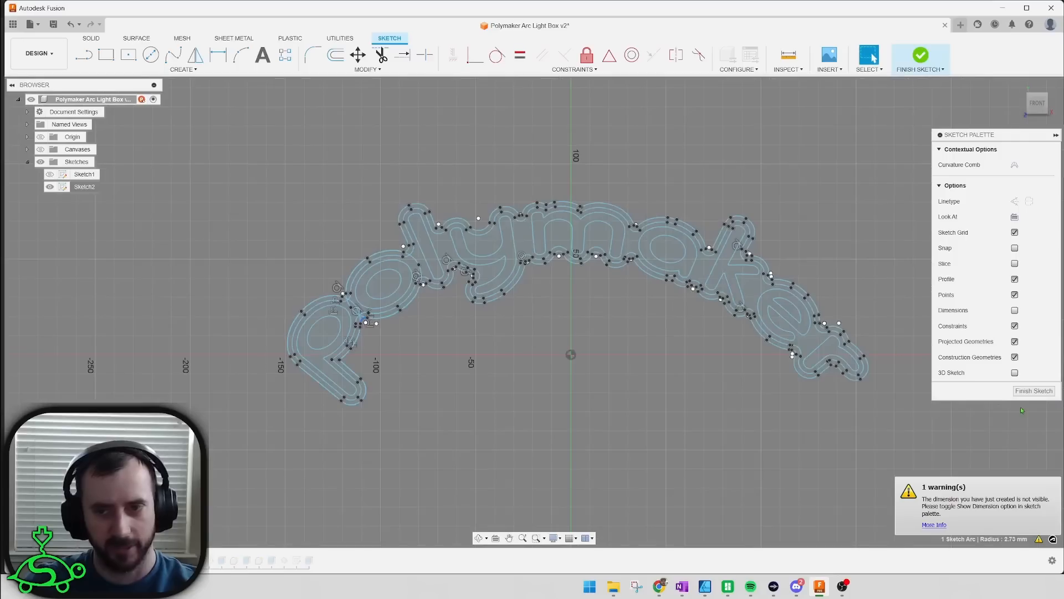
pyautogui.click(524, 351)
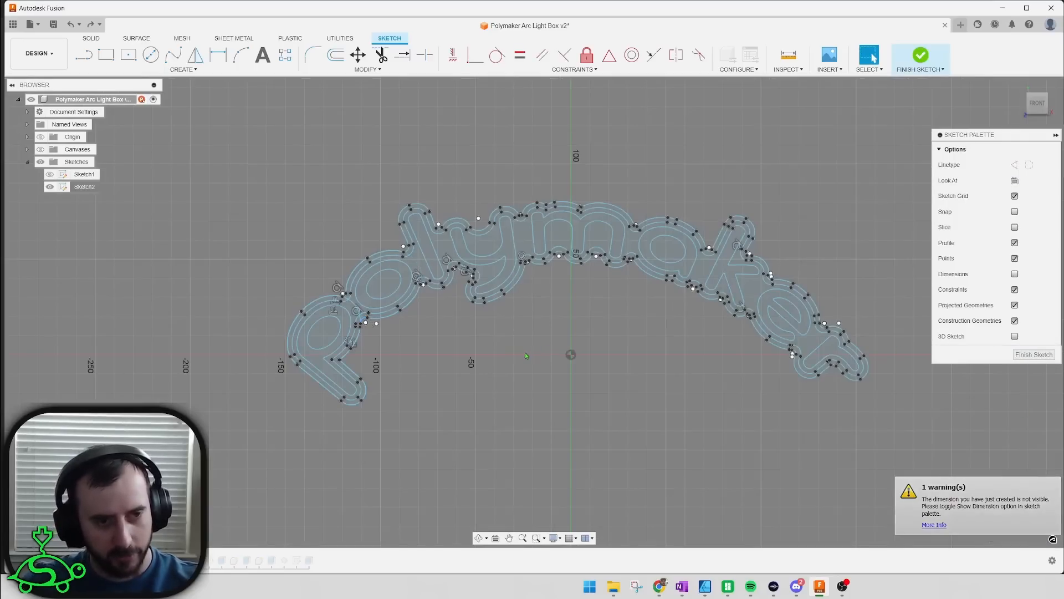
pyautogui.click(1040, 356)
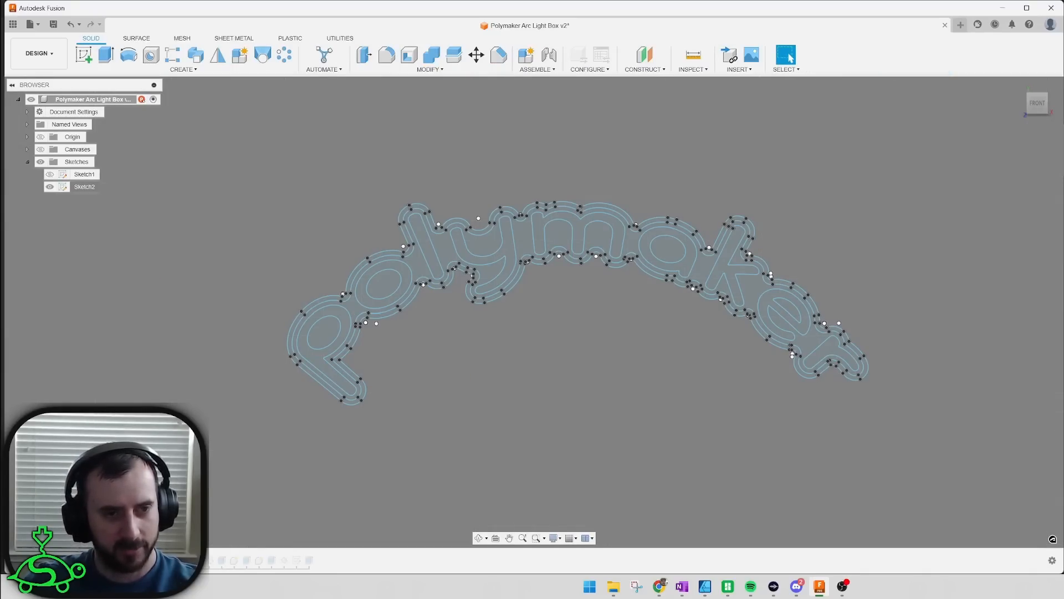
# Step: Inspect the completed light box at an angle and from the front, and switch back to Affinity Designer
pyautogui.keyDown('shift'); pyautogui.moveTo(481, 409); pyautogui.dragTo(379, 444, button='middle'); pyautogui.keyUp('shift')
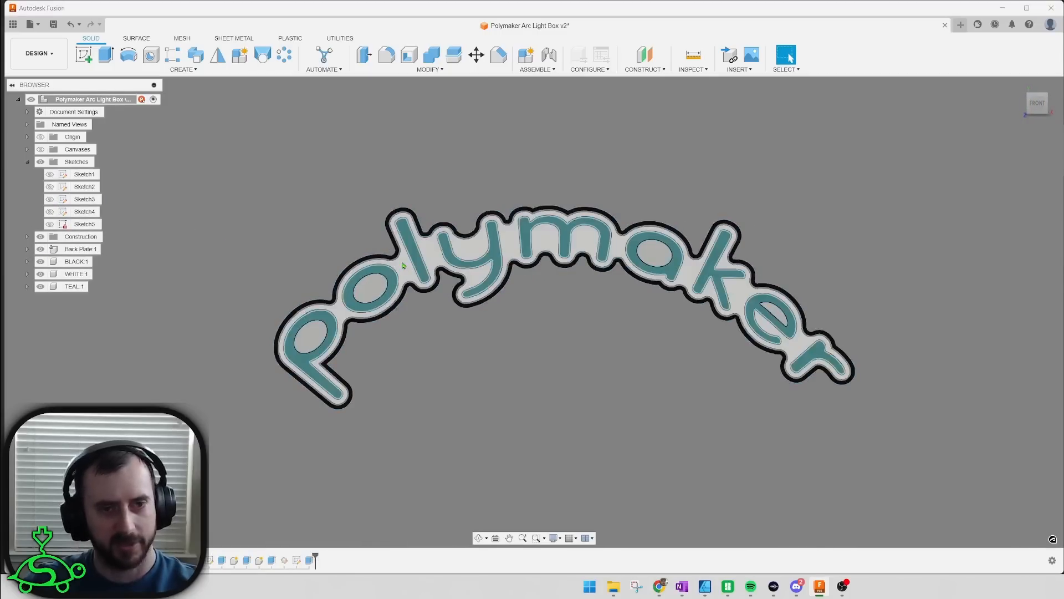
pyautogui.keyDown('shift'); pyautogui.moveTo(519, 335); pyautogui.dragTo(539, 325, button='middle'); pyautogui.keyUp('shift')
pyautogui.click(790, 57)
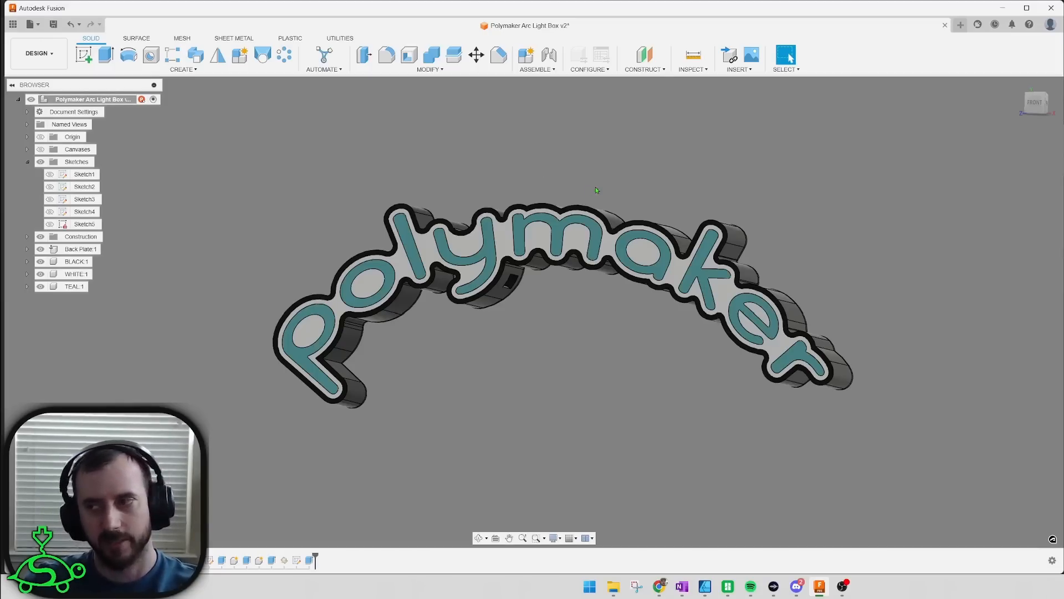
pyautogui.click(1035, 102)
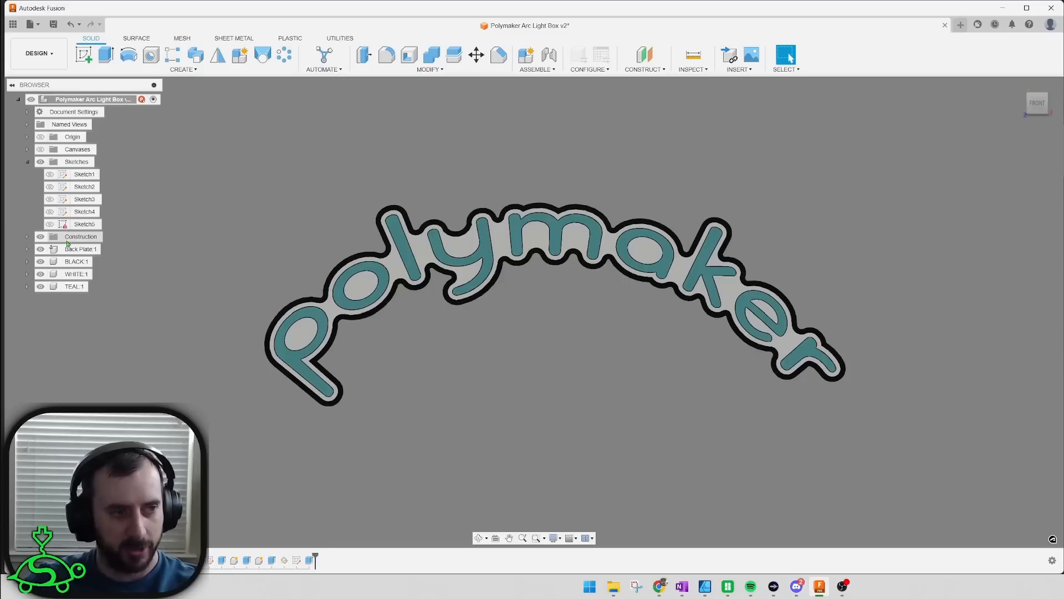
pyautogui.rightClick(78, 261)
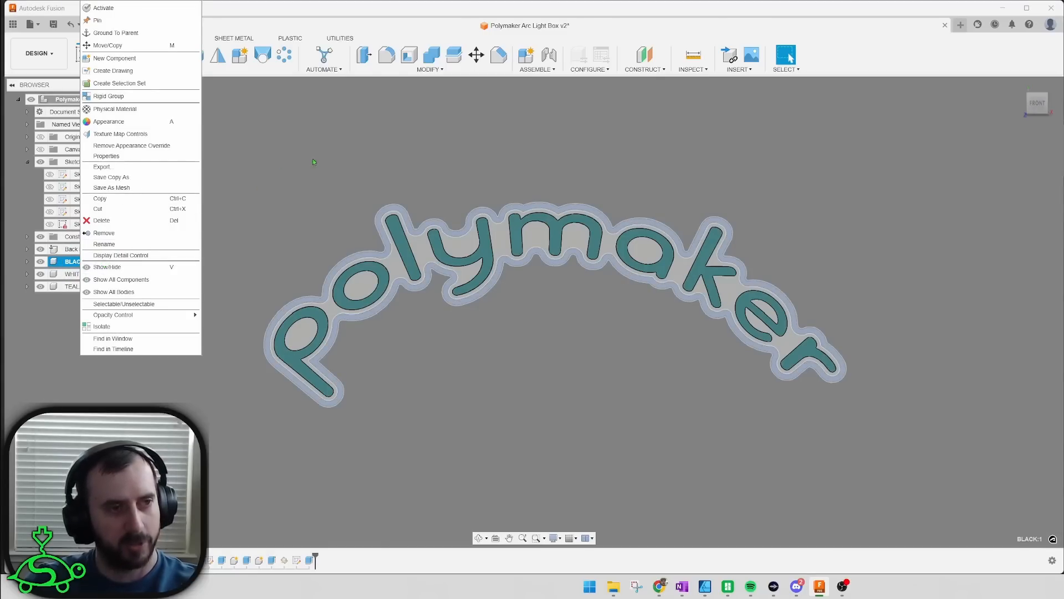
pyautogui.click(312, 161)
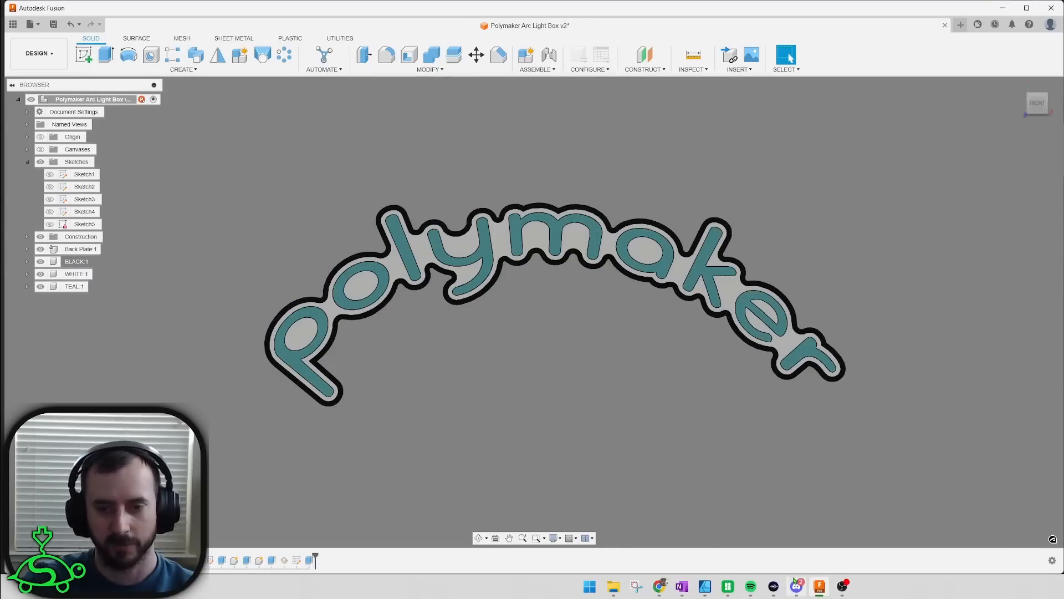
pyautogui.moveTo(716, 591)
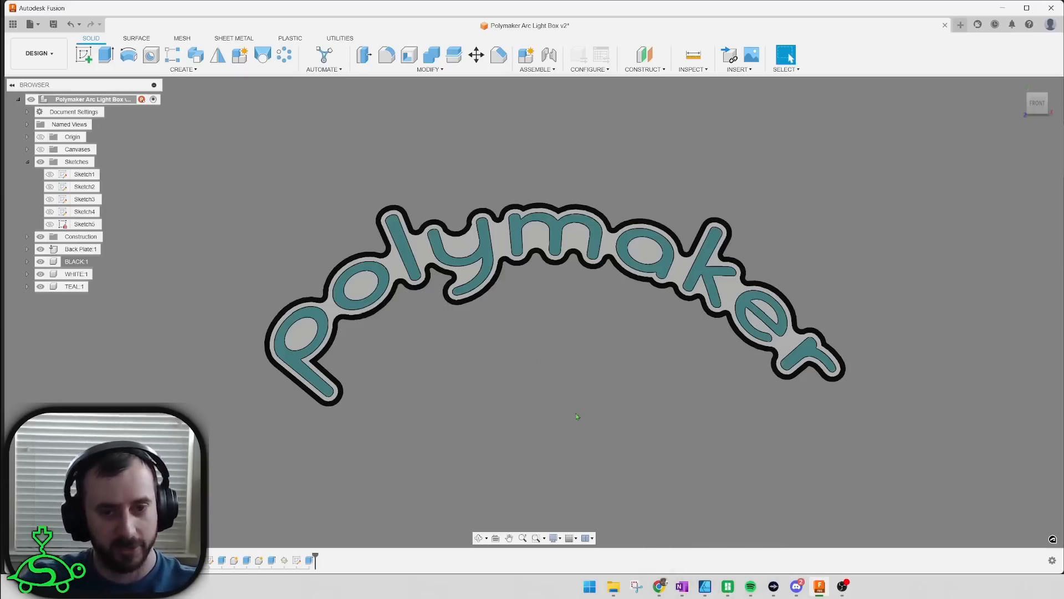
pyautogui.click(704, 586)
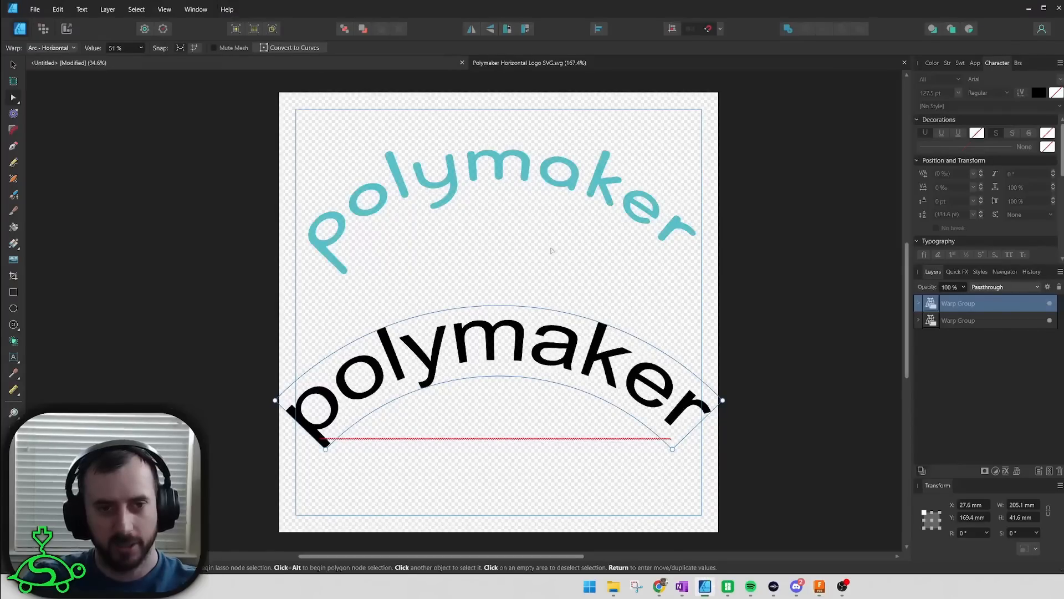